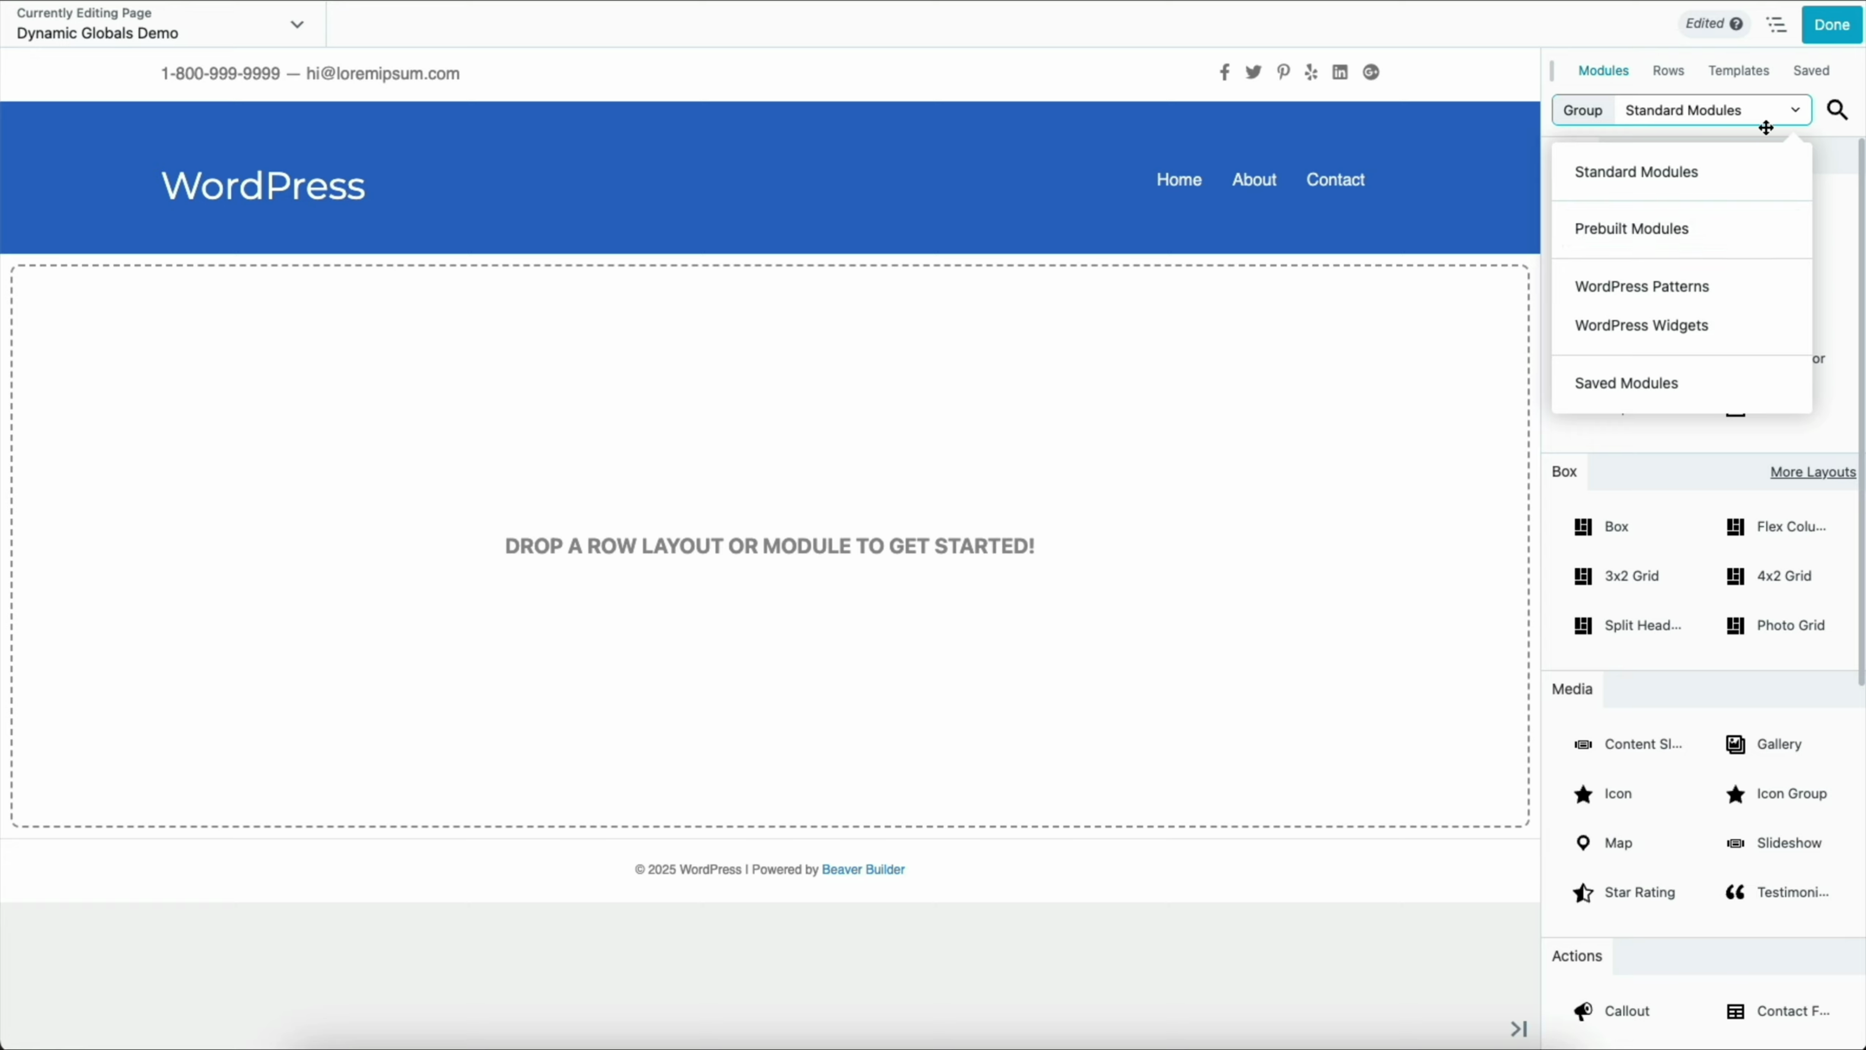
- Add the prebuilt Content 3 module, with a photo beside heading, text and button, to the empty page
click(1728, 230)
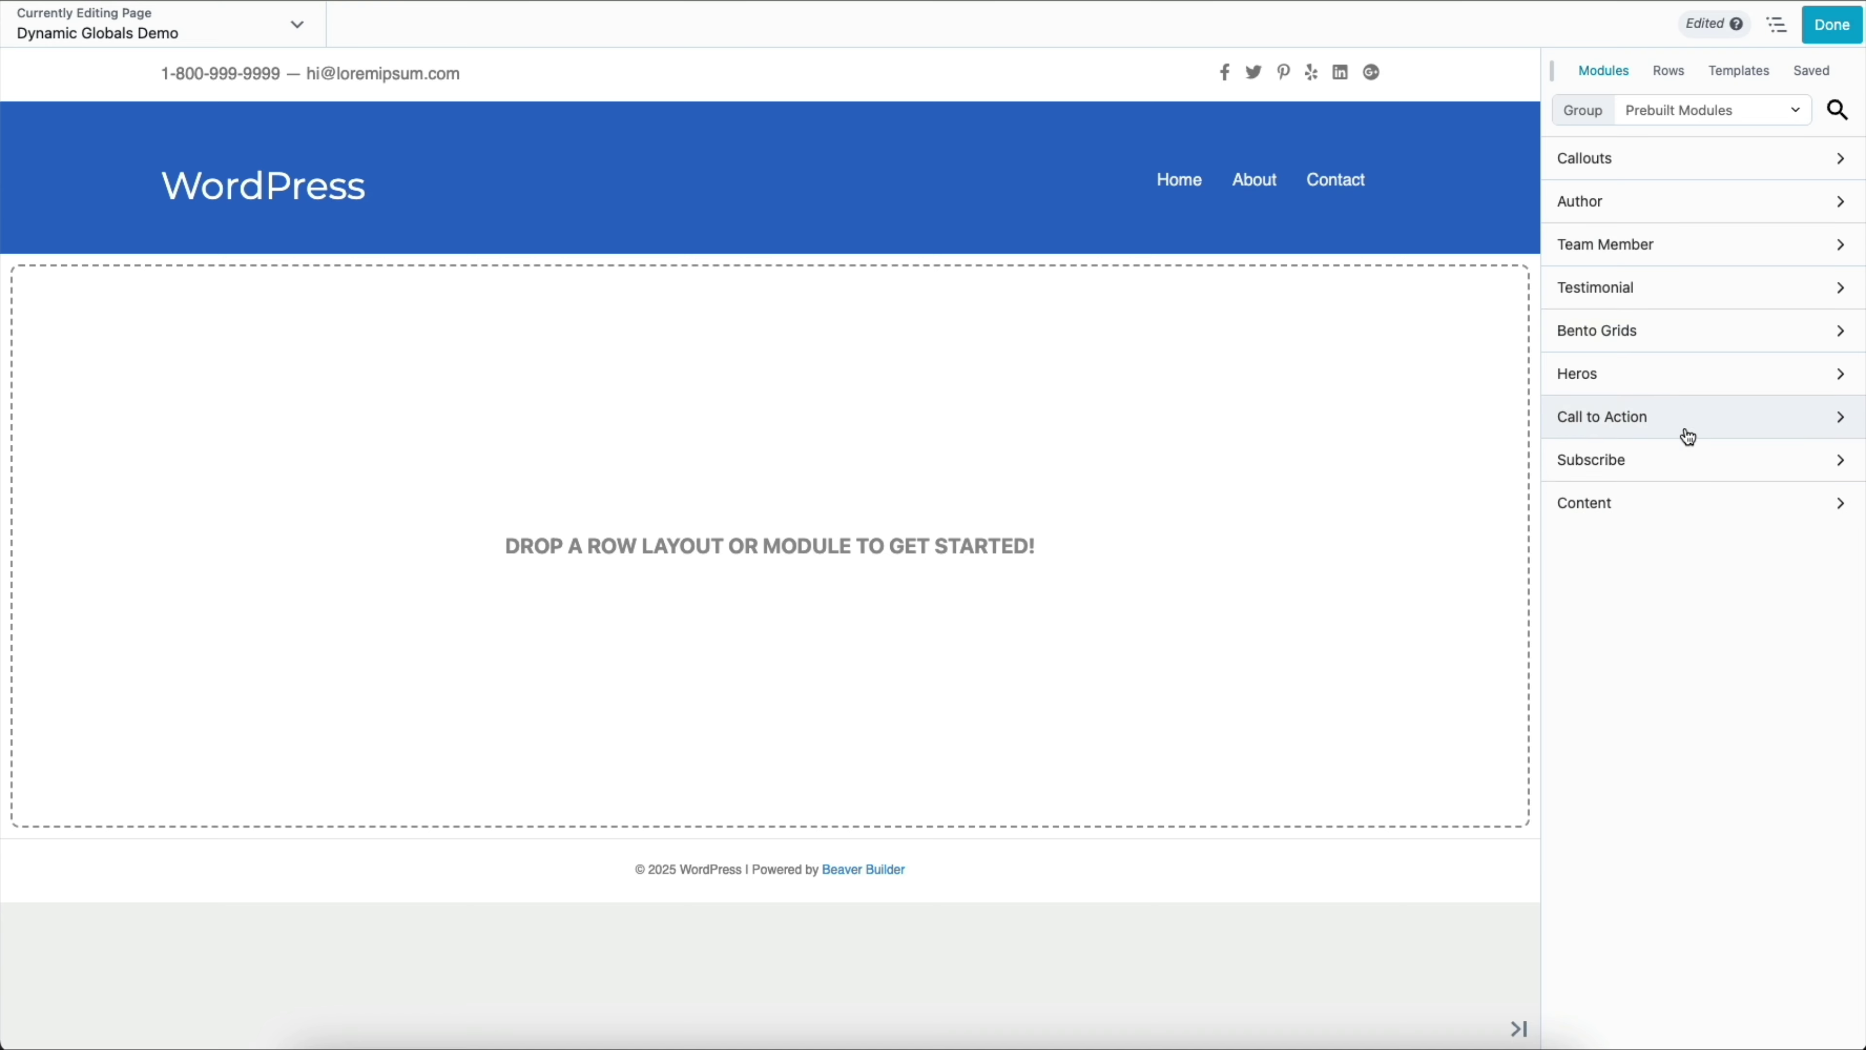
click(1691, 507)
drag(1694, 502, 565, 424)
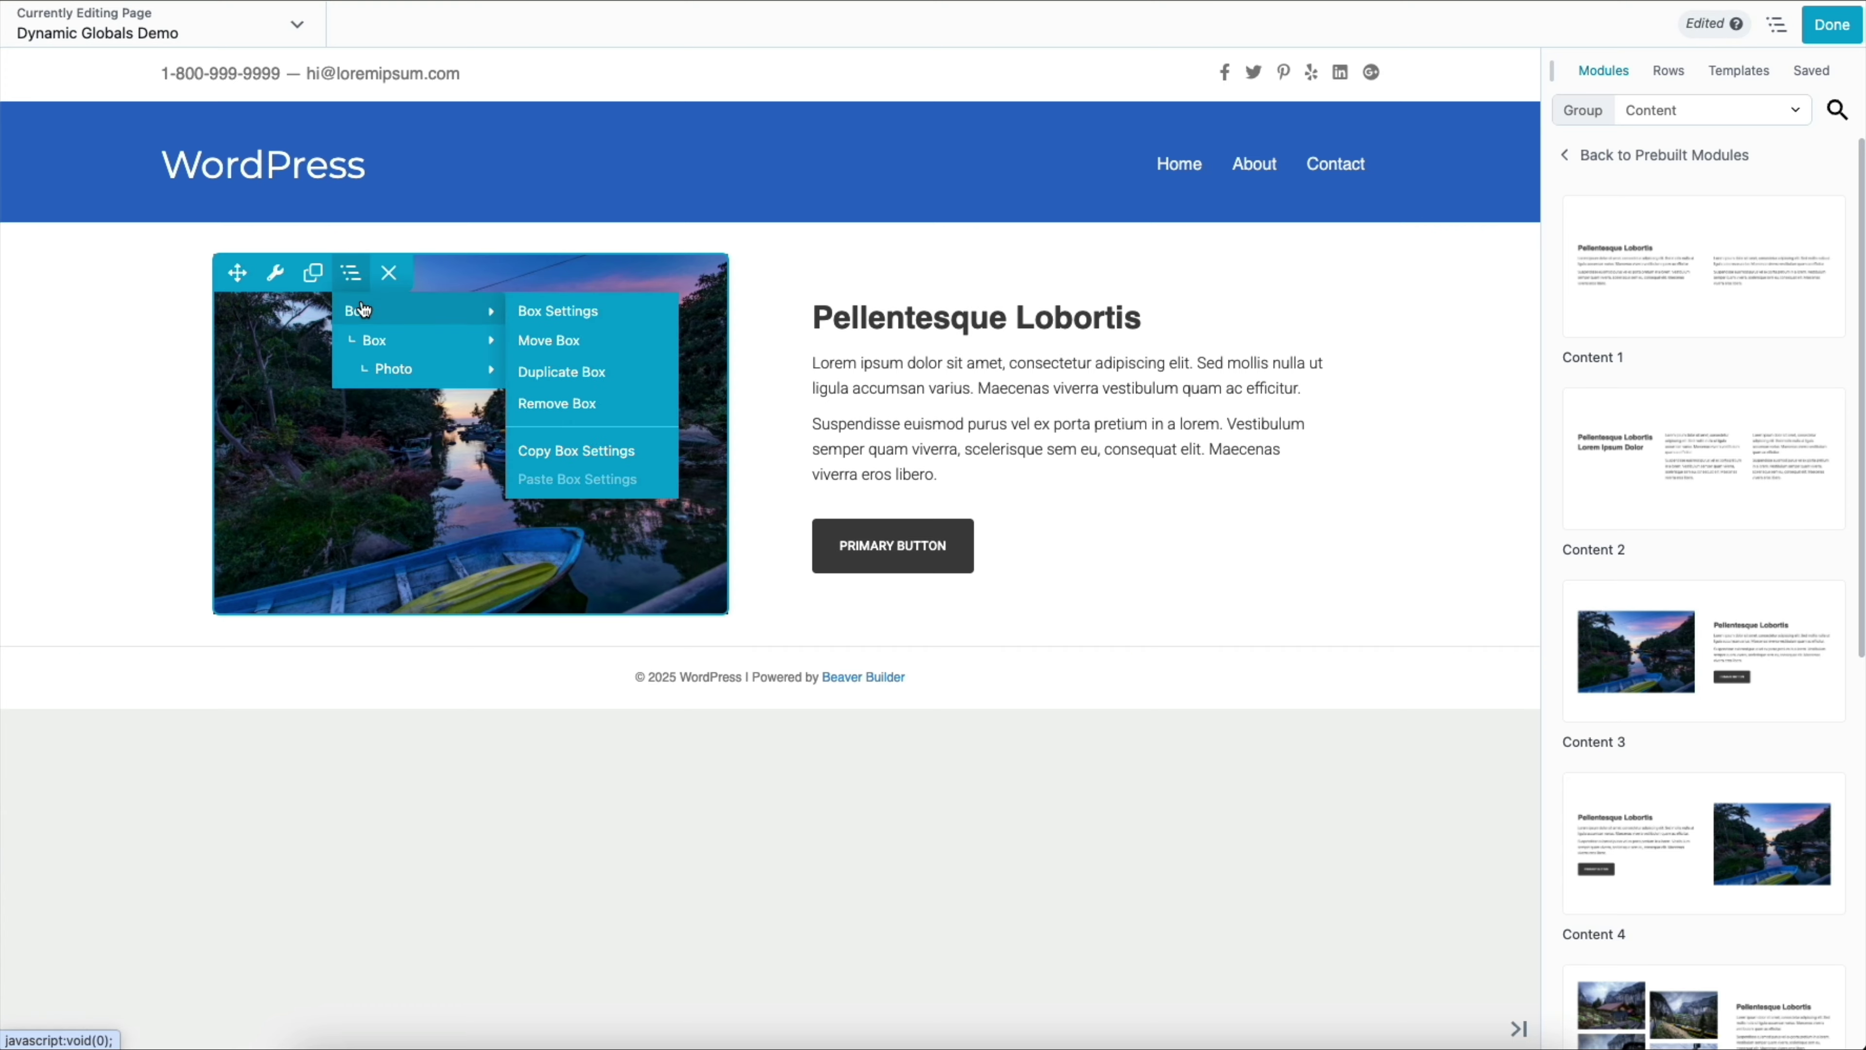
- Save the outermost box as a global module named Content with dynamic editing enabled
click(367, 311)
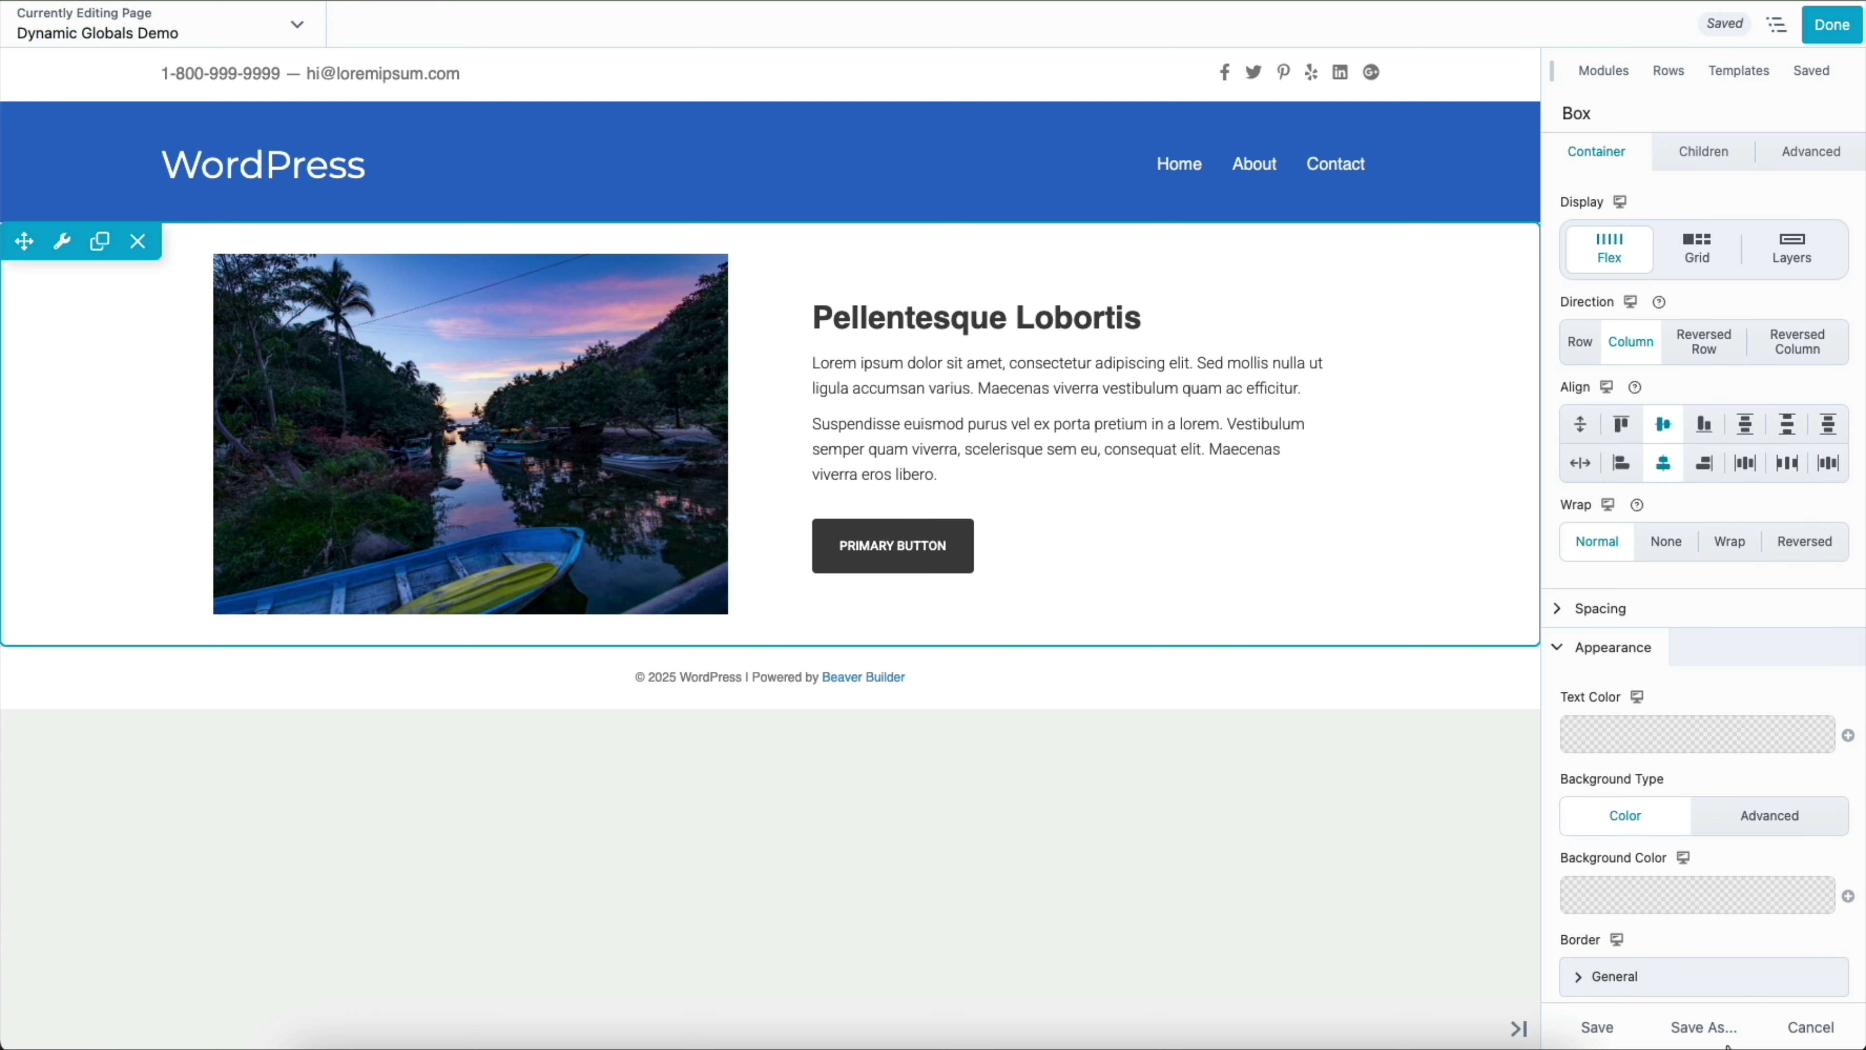
click(1709, 1028)
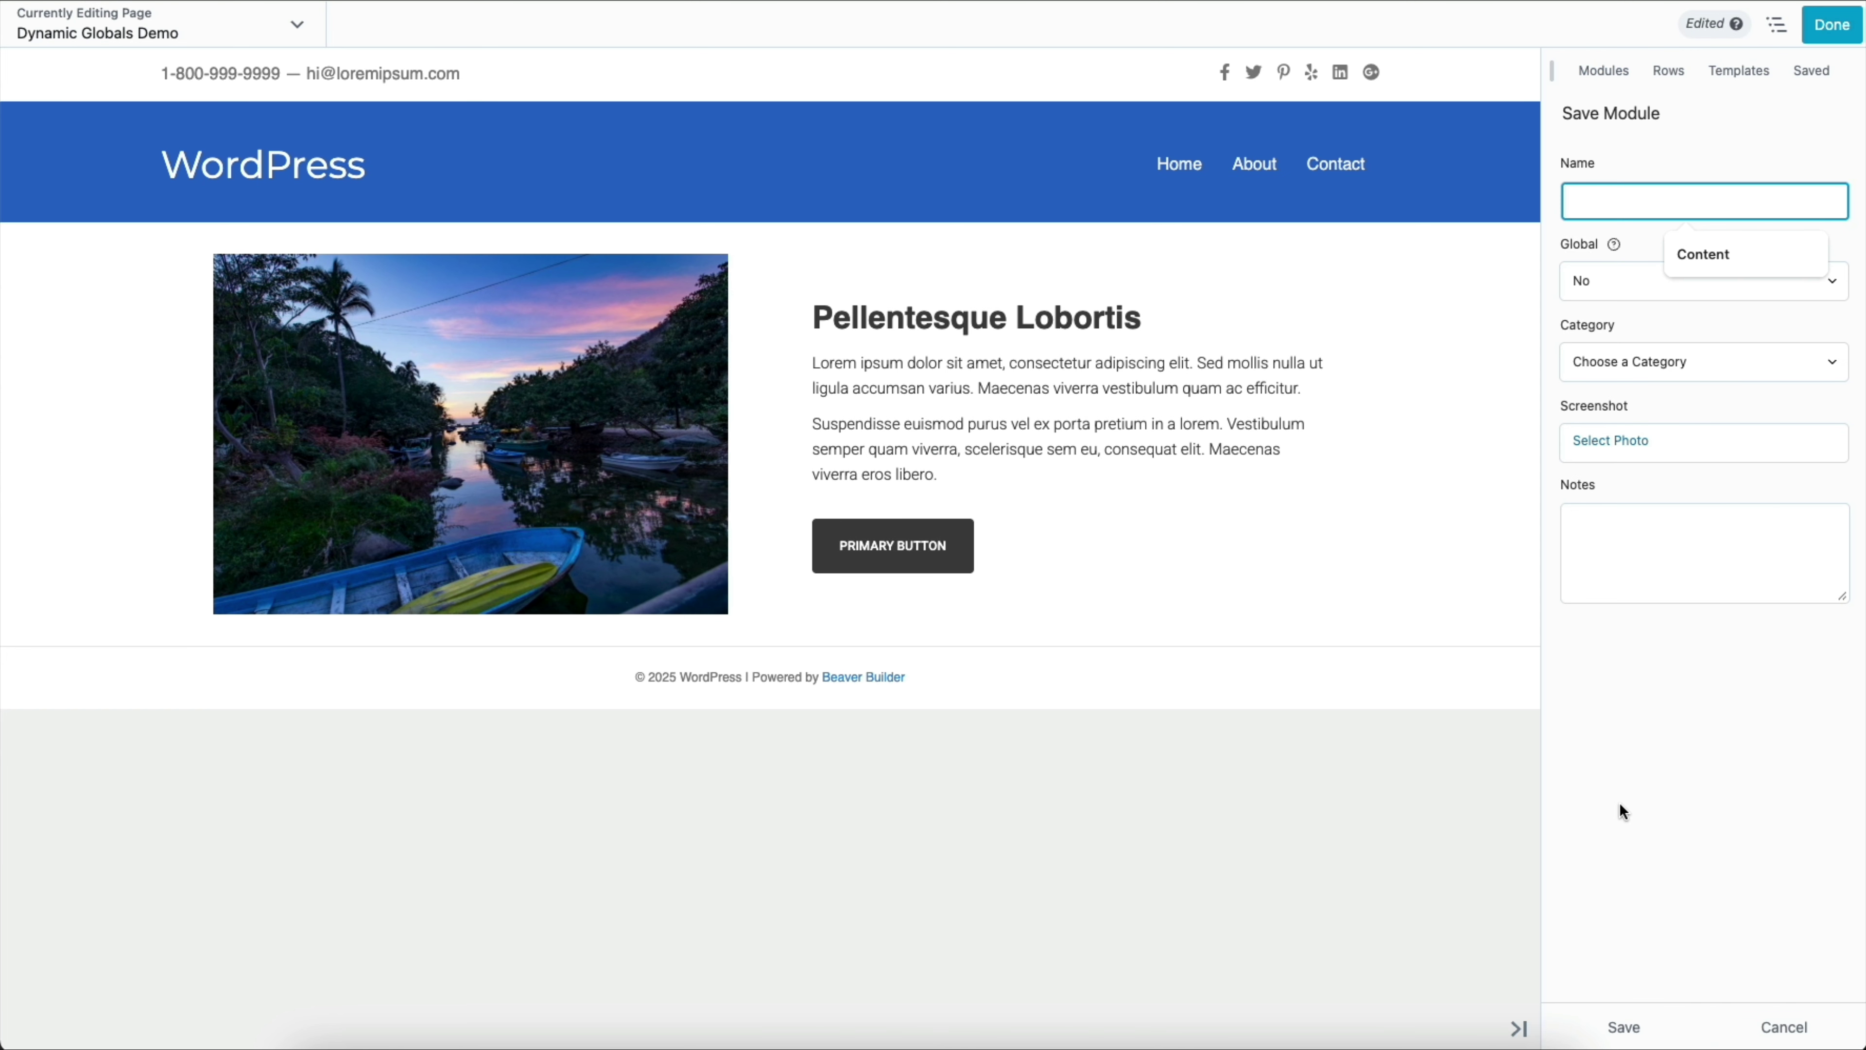
text(Content)
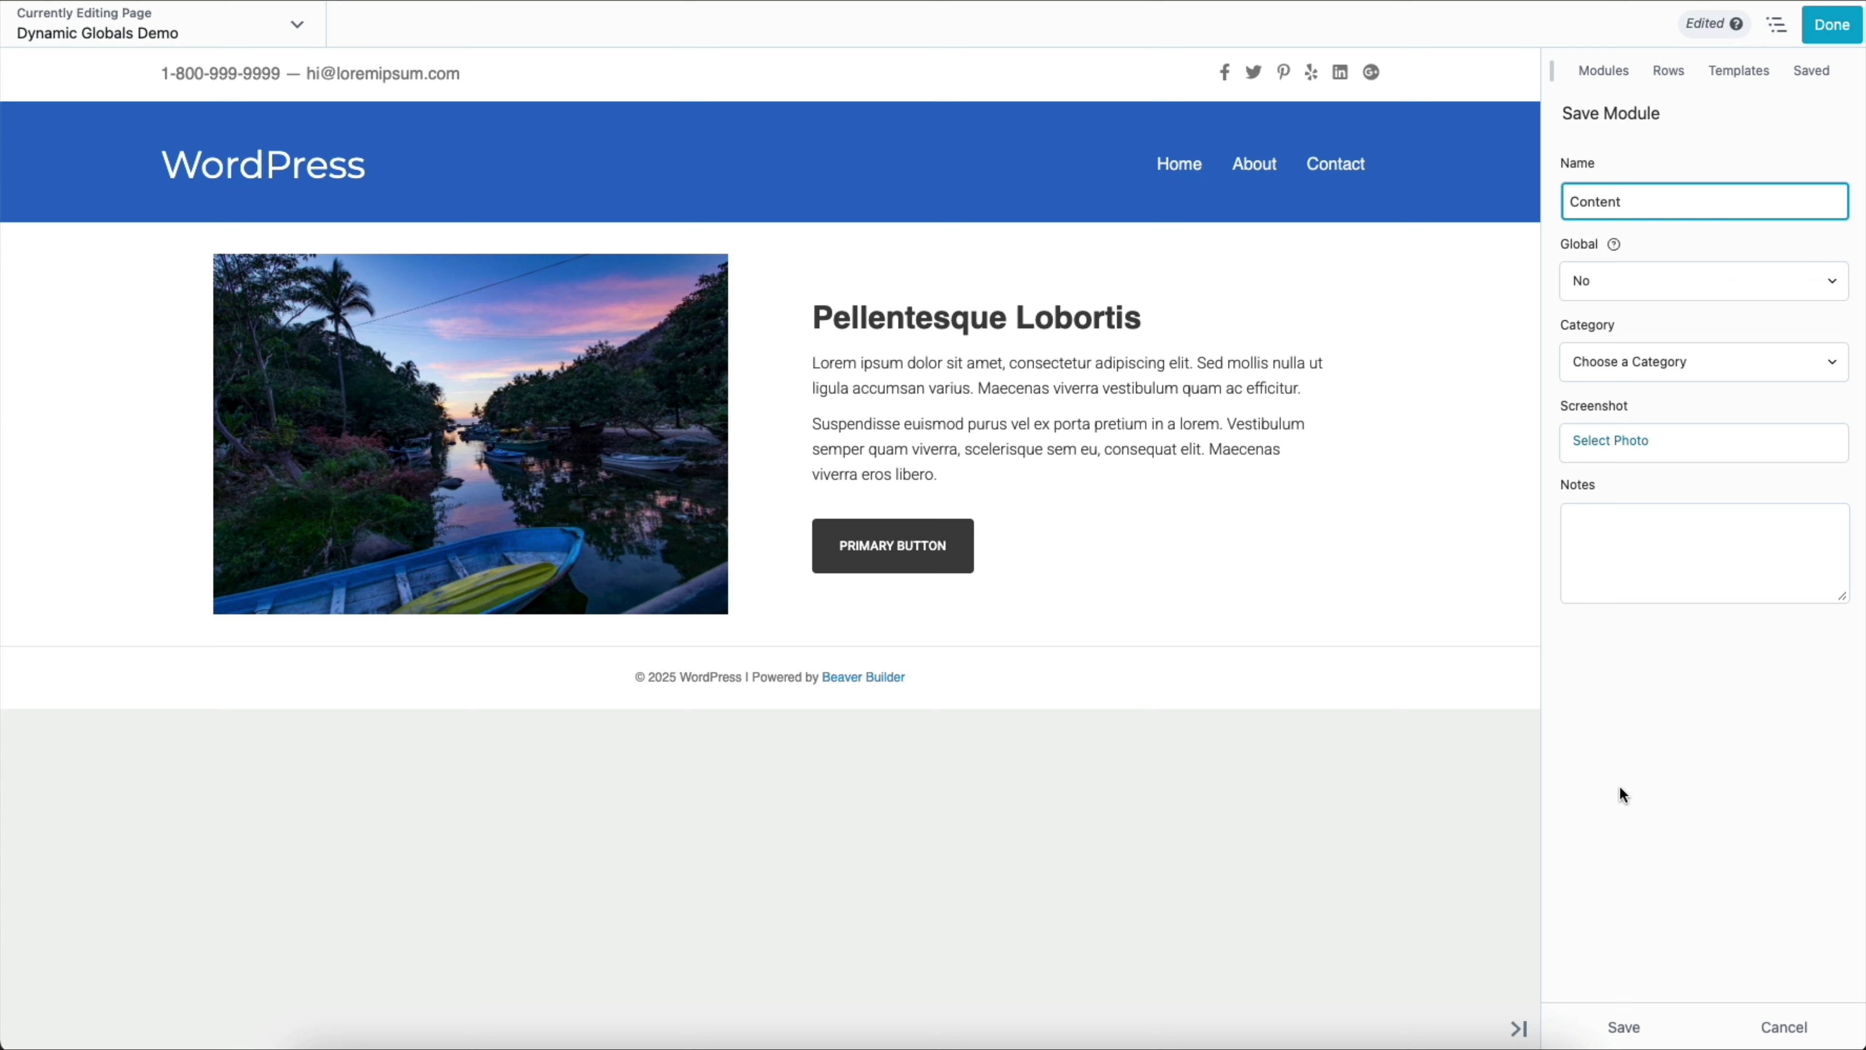
click(1694, 279)
click(1691, 304)
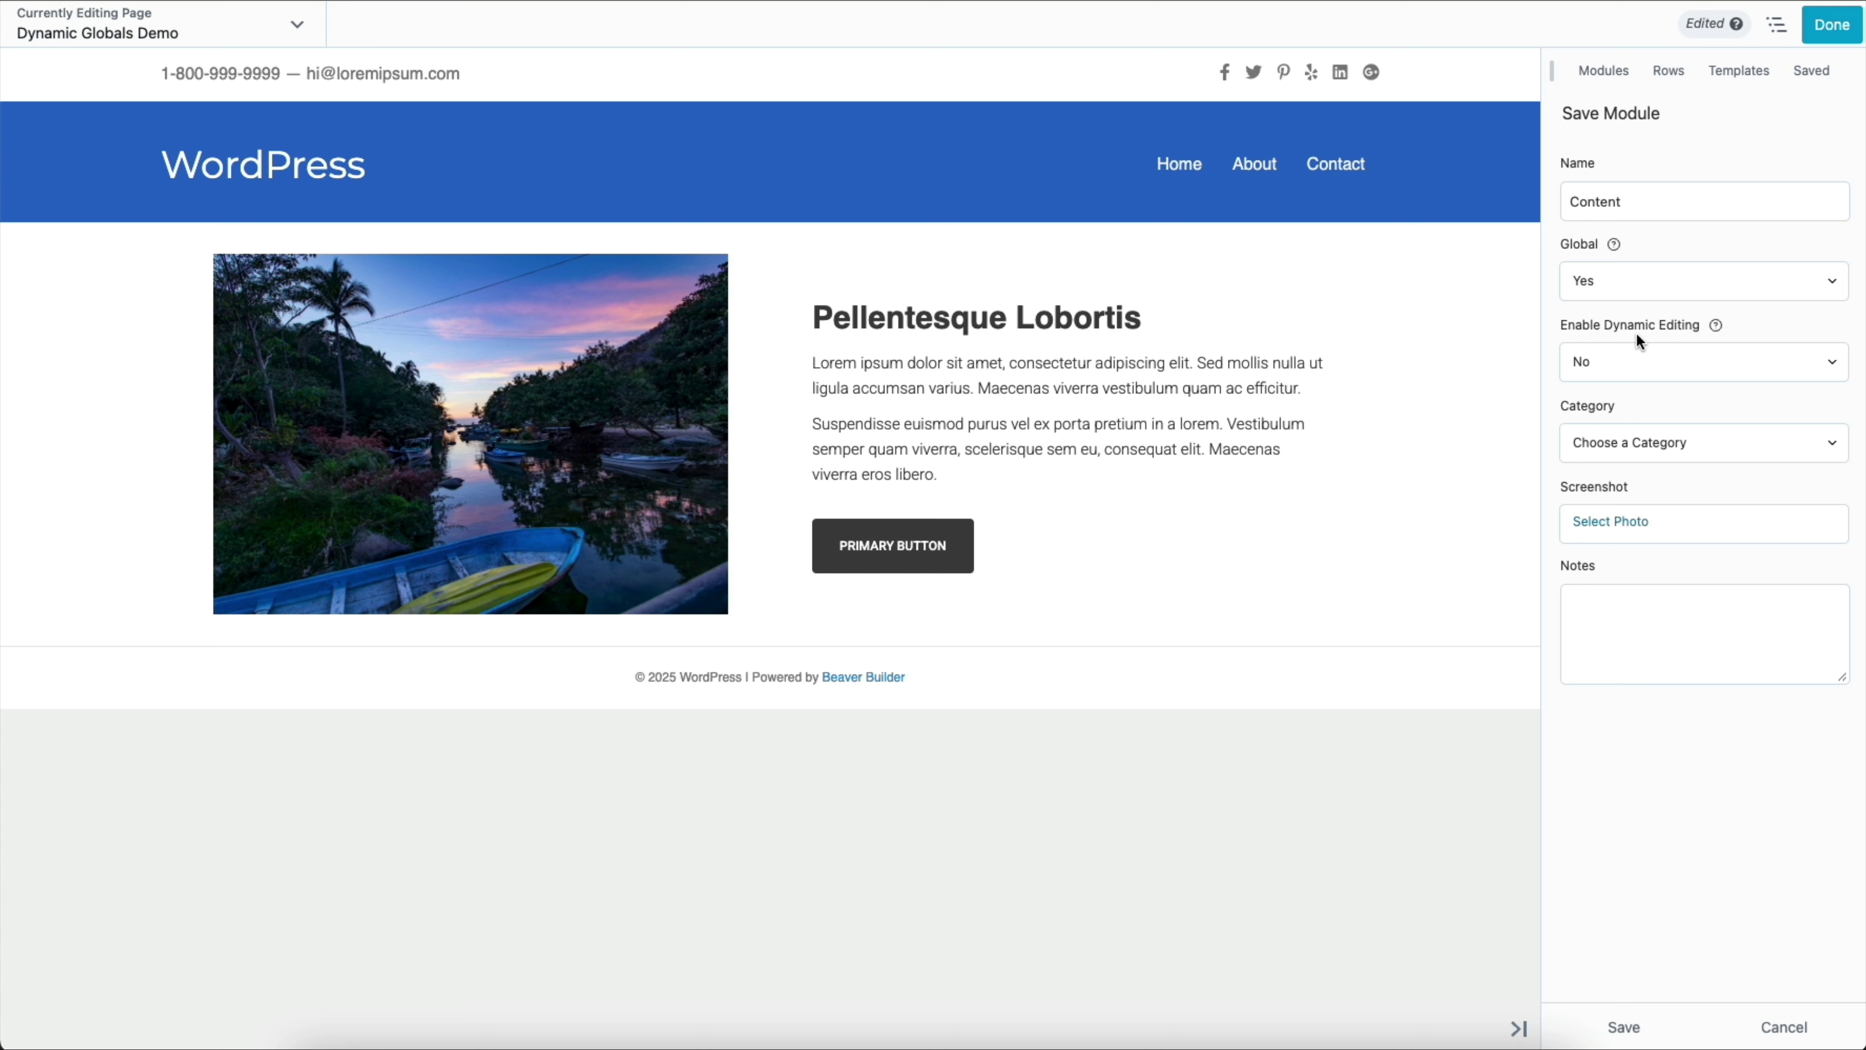
click(1667, 348)
click(1662, 381)
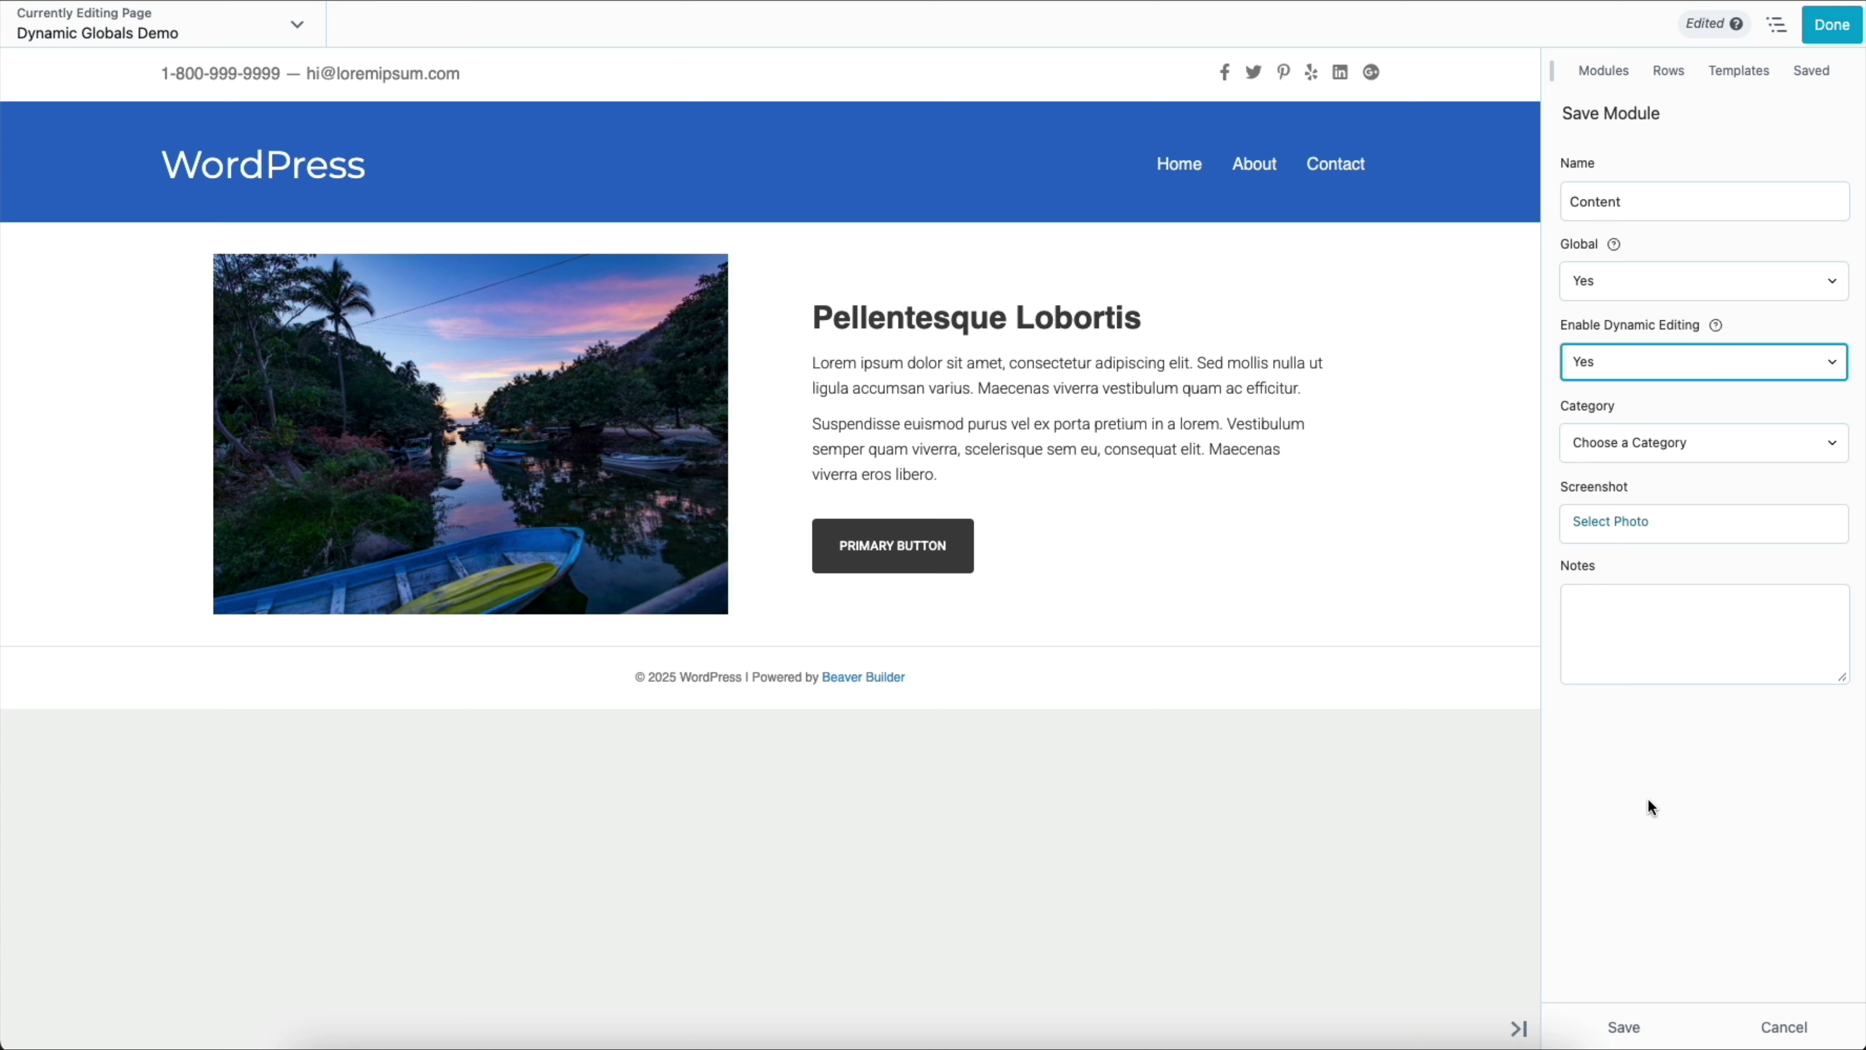
click(1623, 1027)
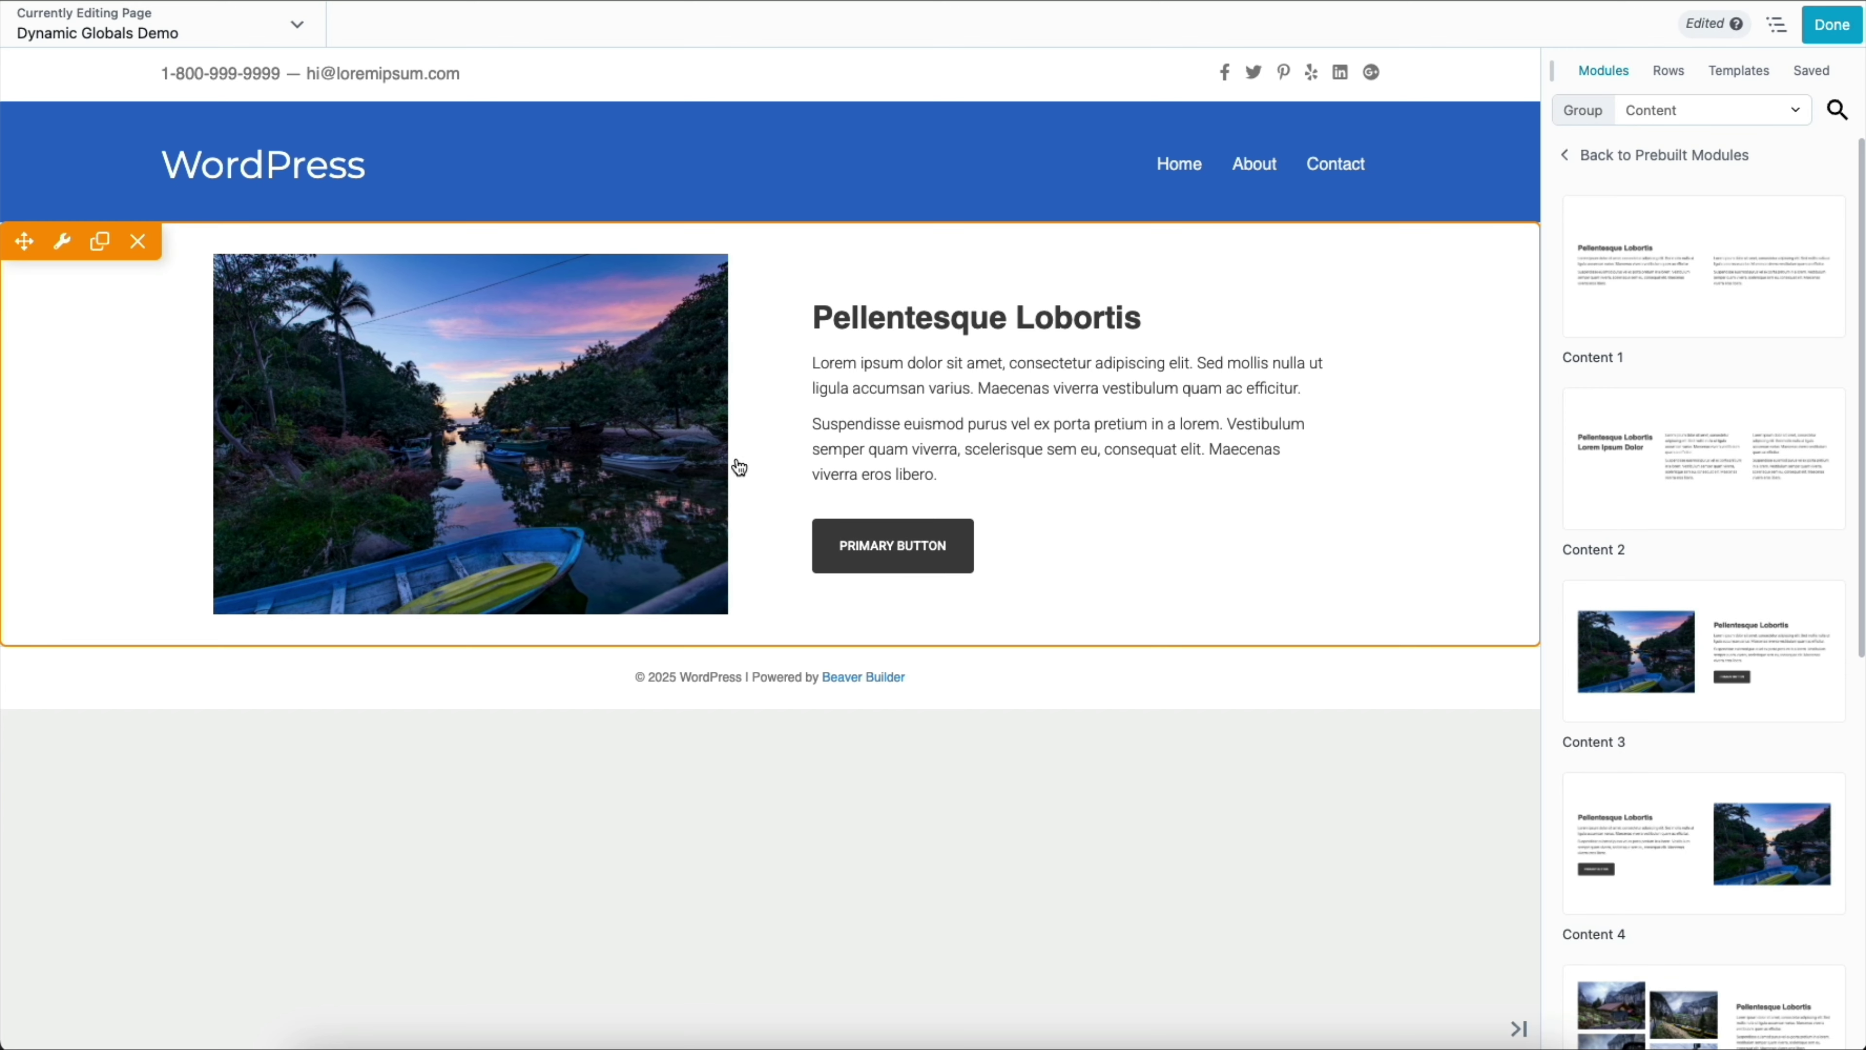
- Open the main instance of the Content global and enable dynamic editing for its photo, heading and body text
click(851, 418)
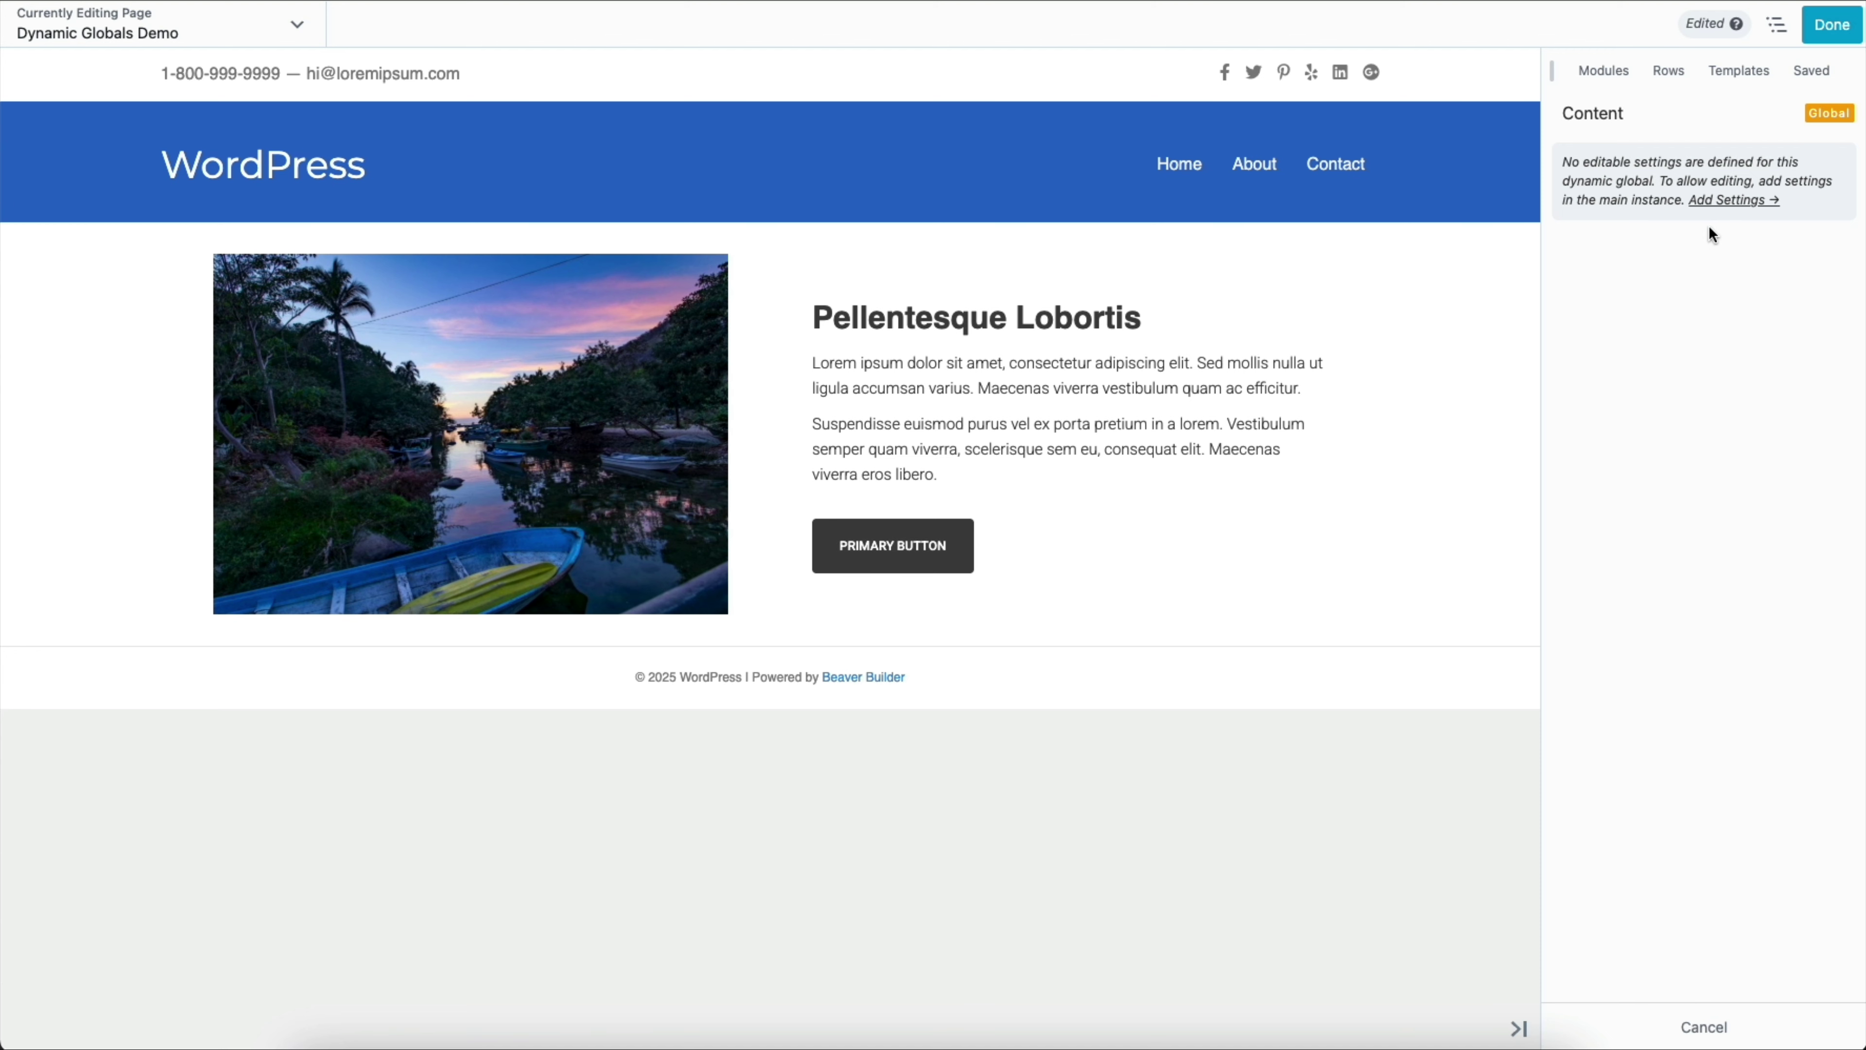
click(1715, 205)
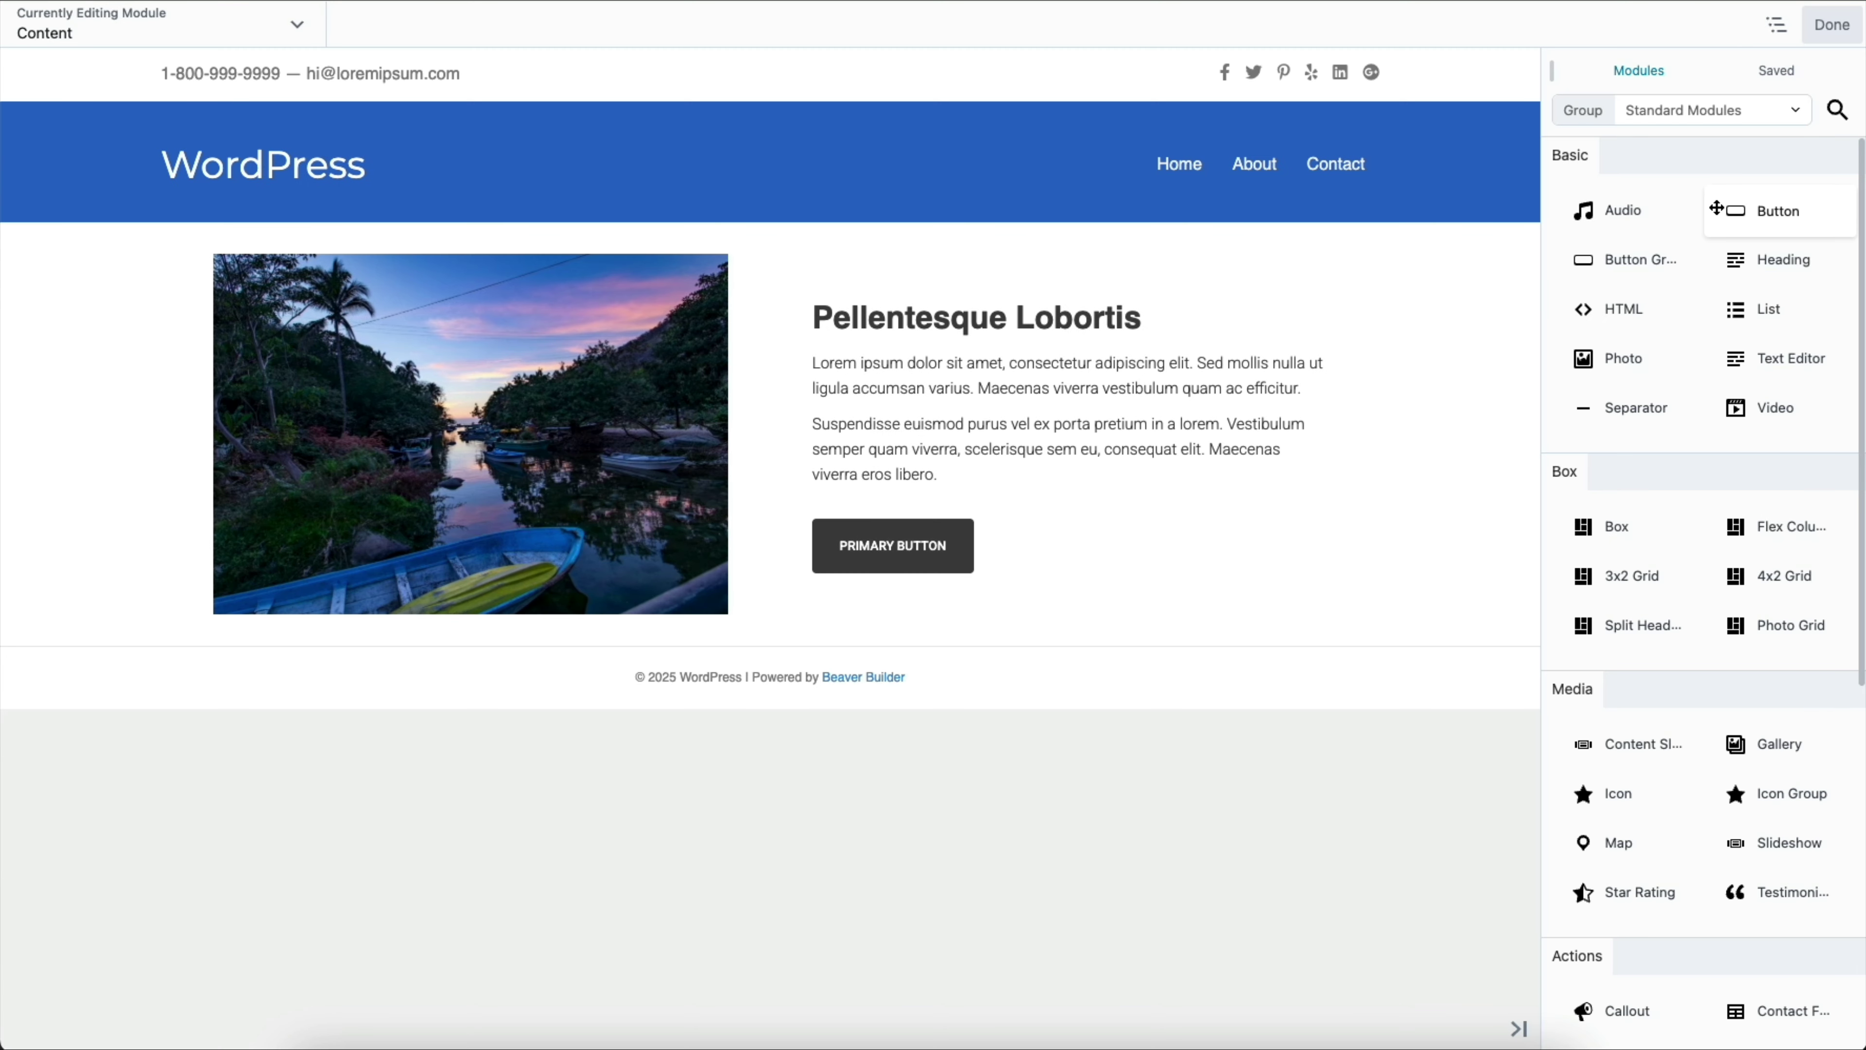
click(471, 434)
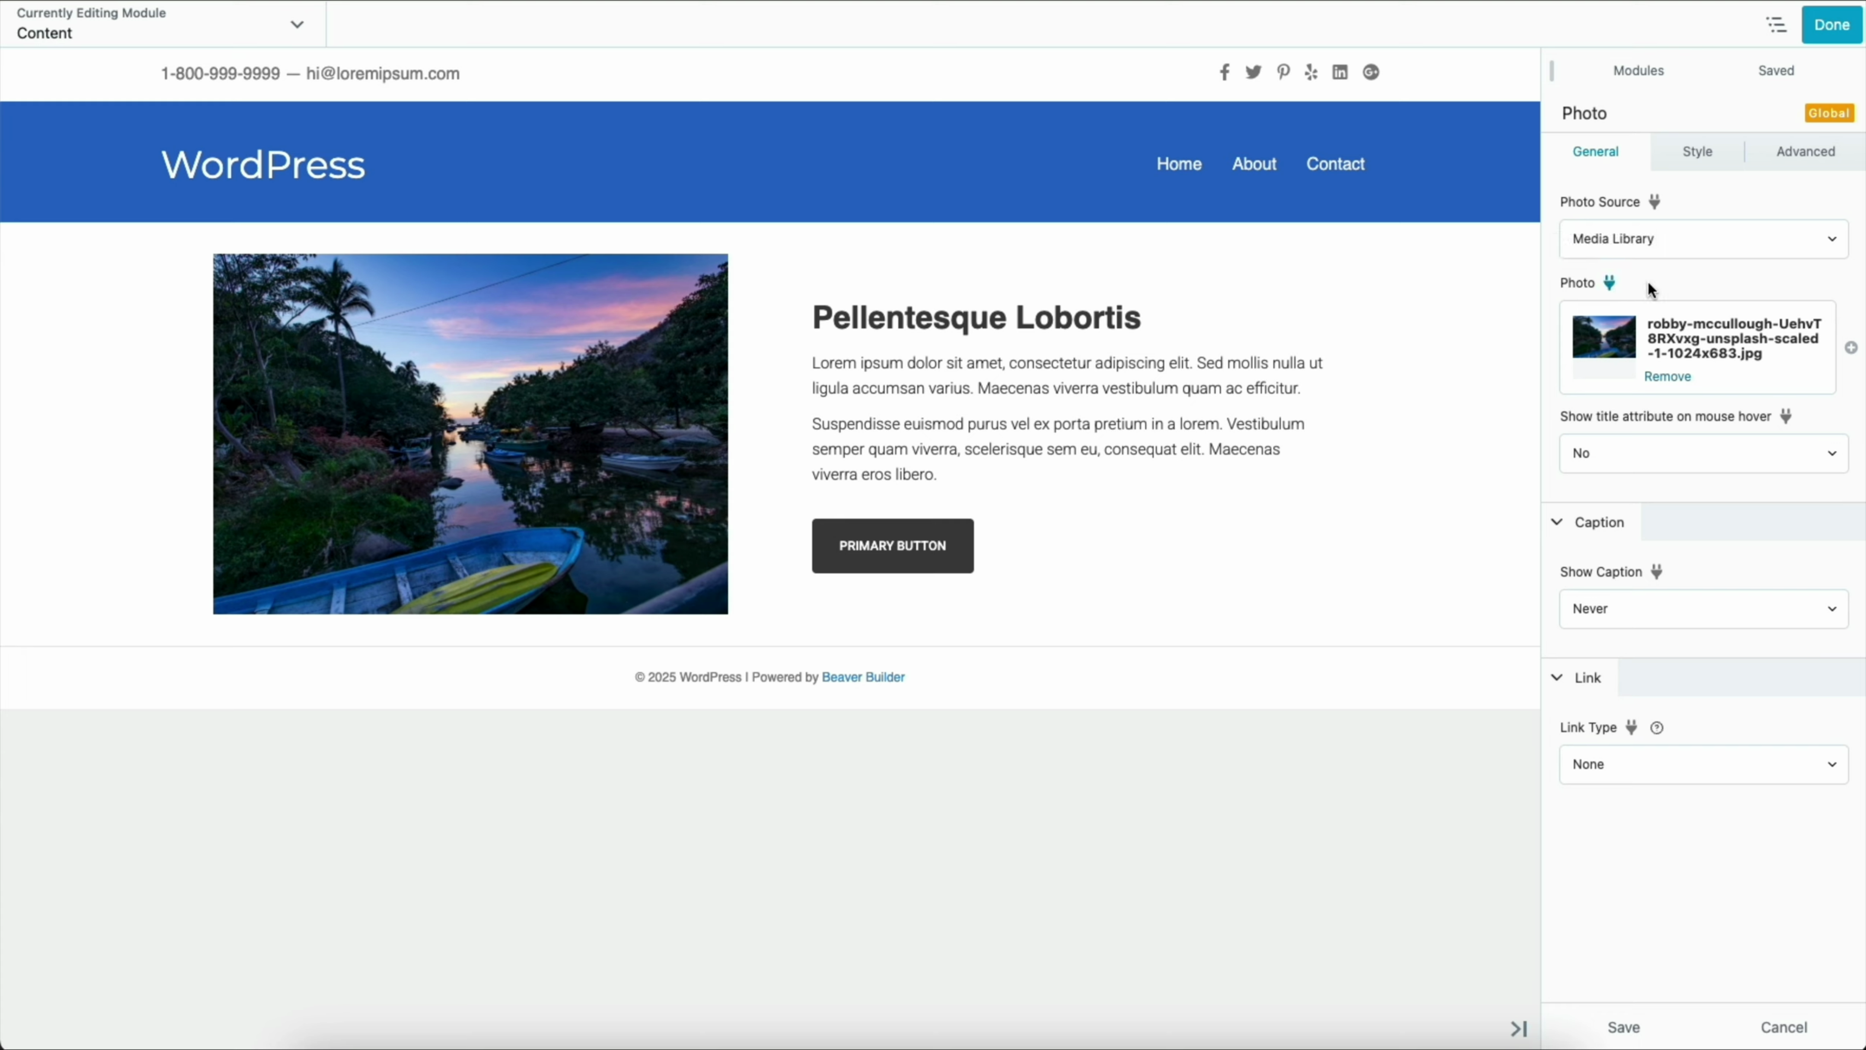
click(1245, 333)
click(1622, 202)
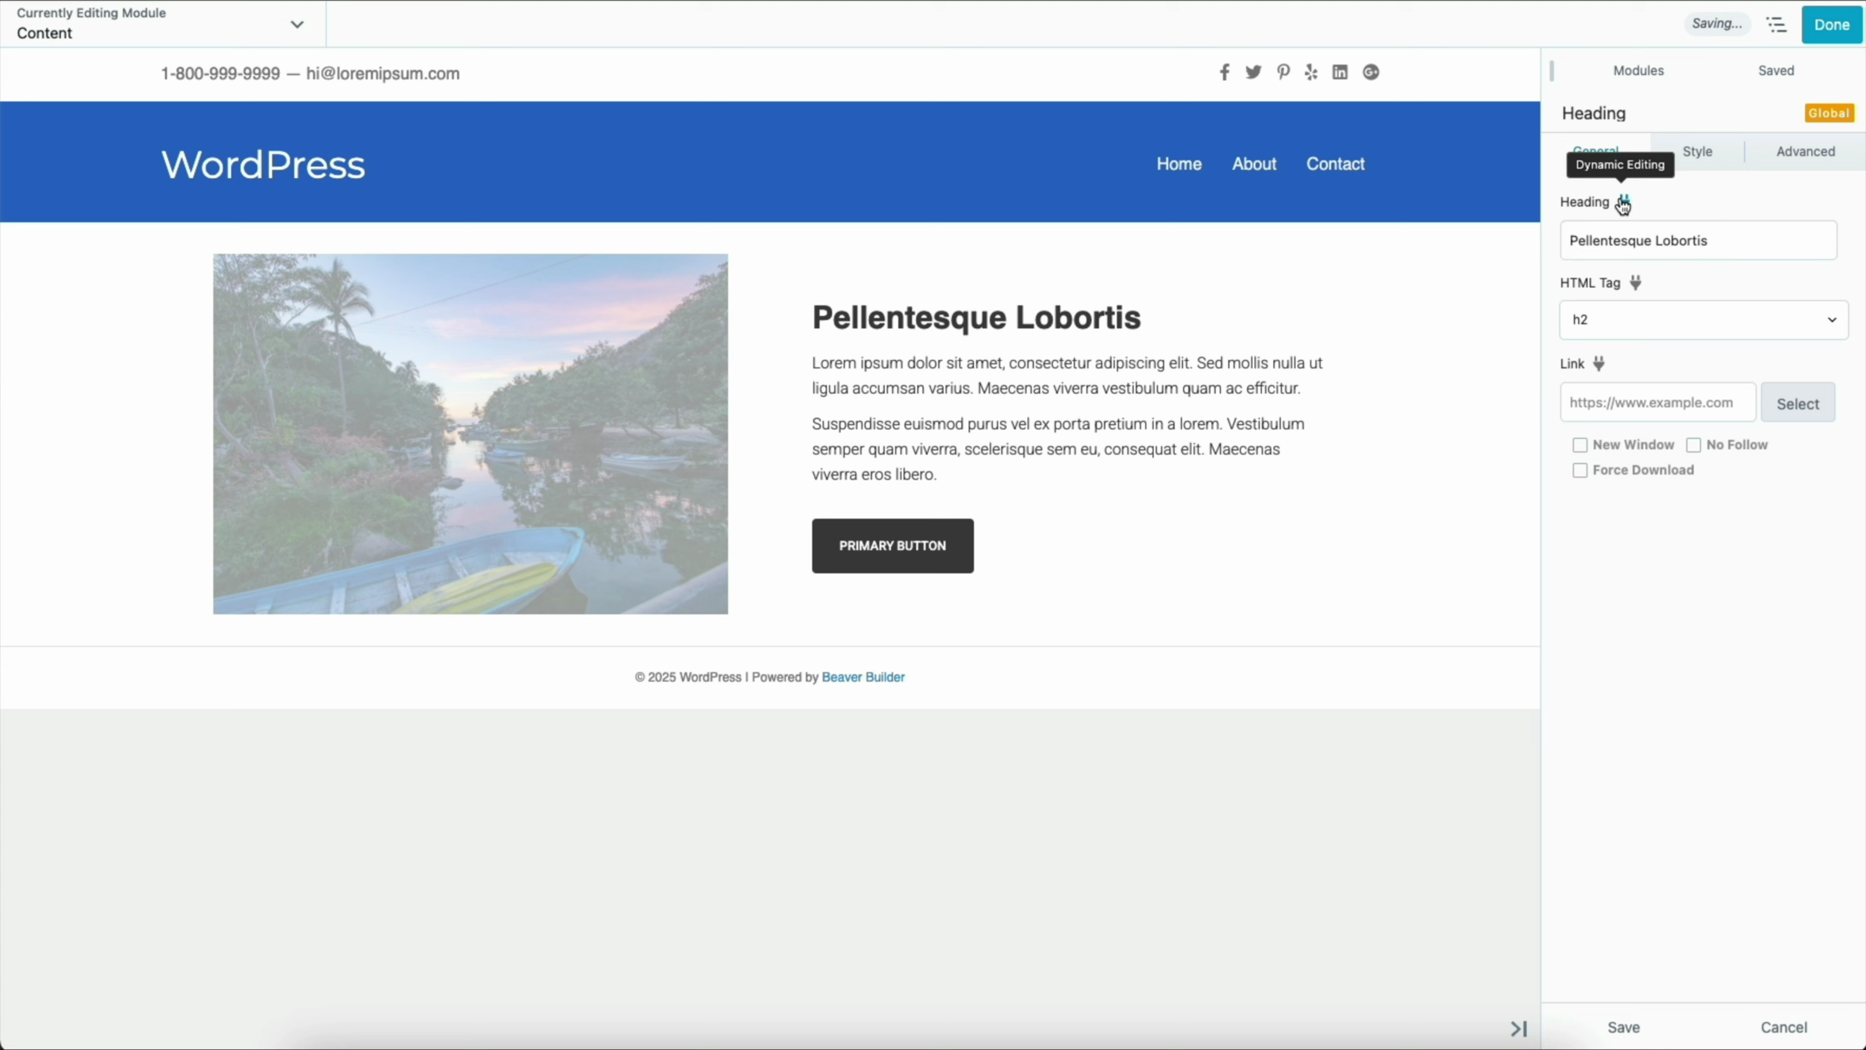
click(1271, 375)
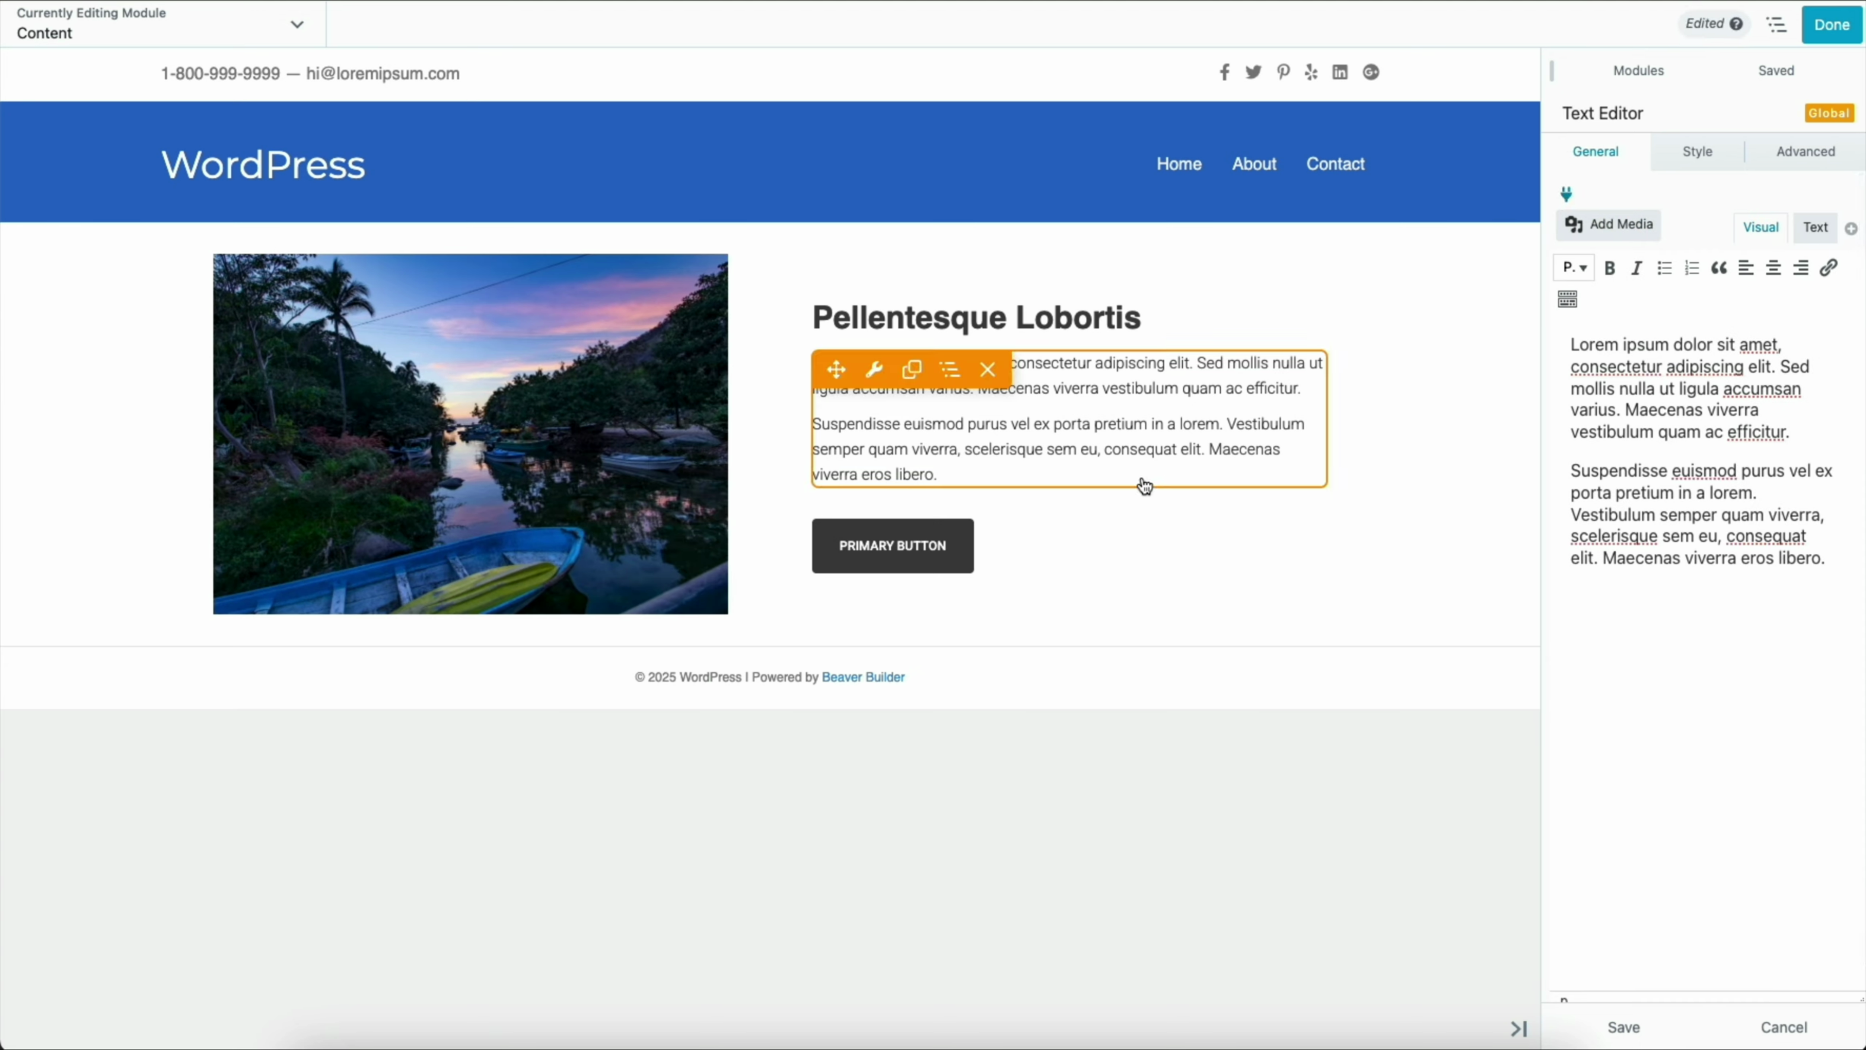
- Enable dynamic editing for the button's text and link, and publish the Content module
click(1140, 539)
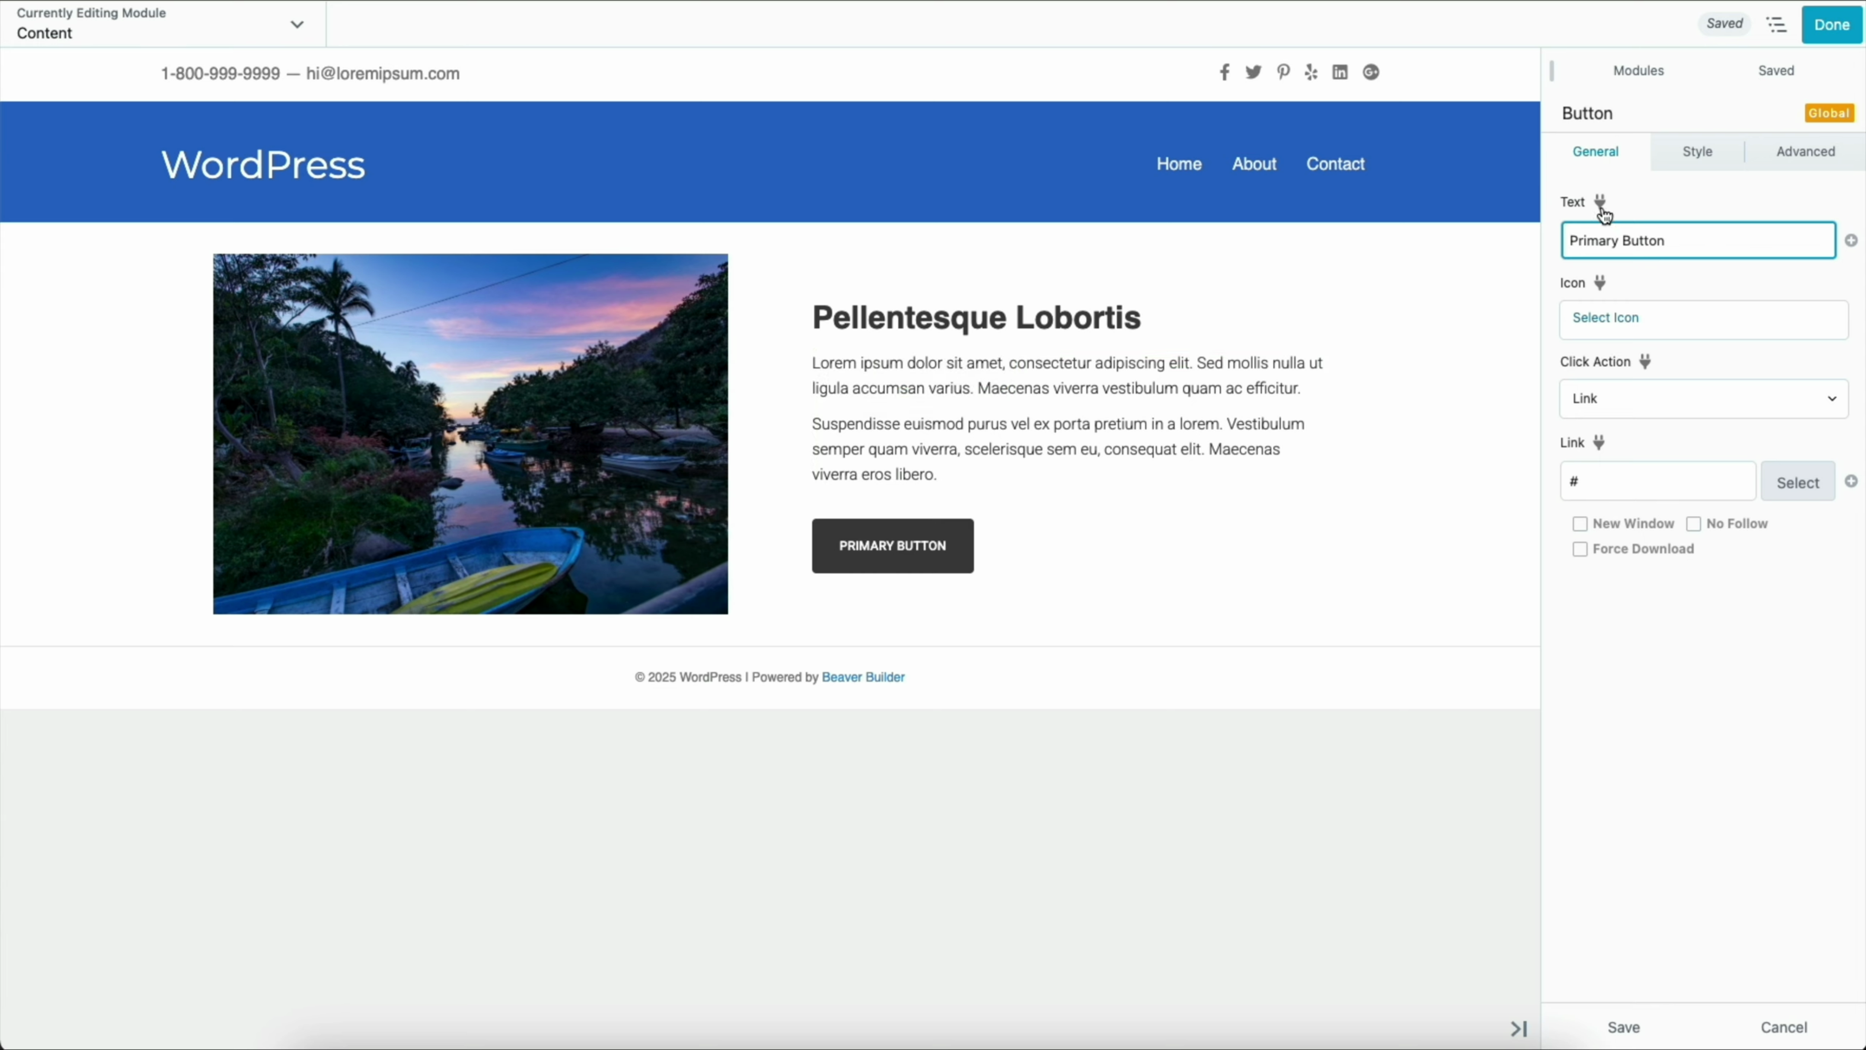
click(1602, 205)
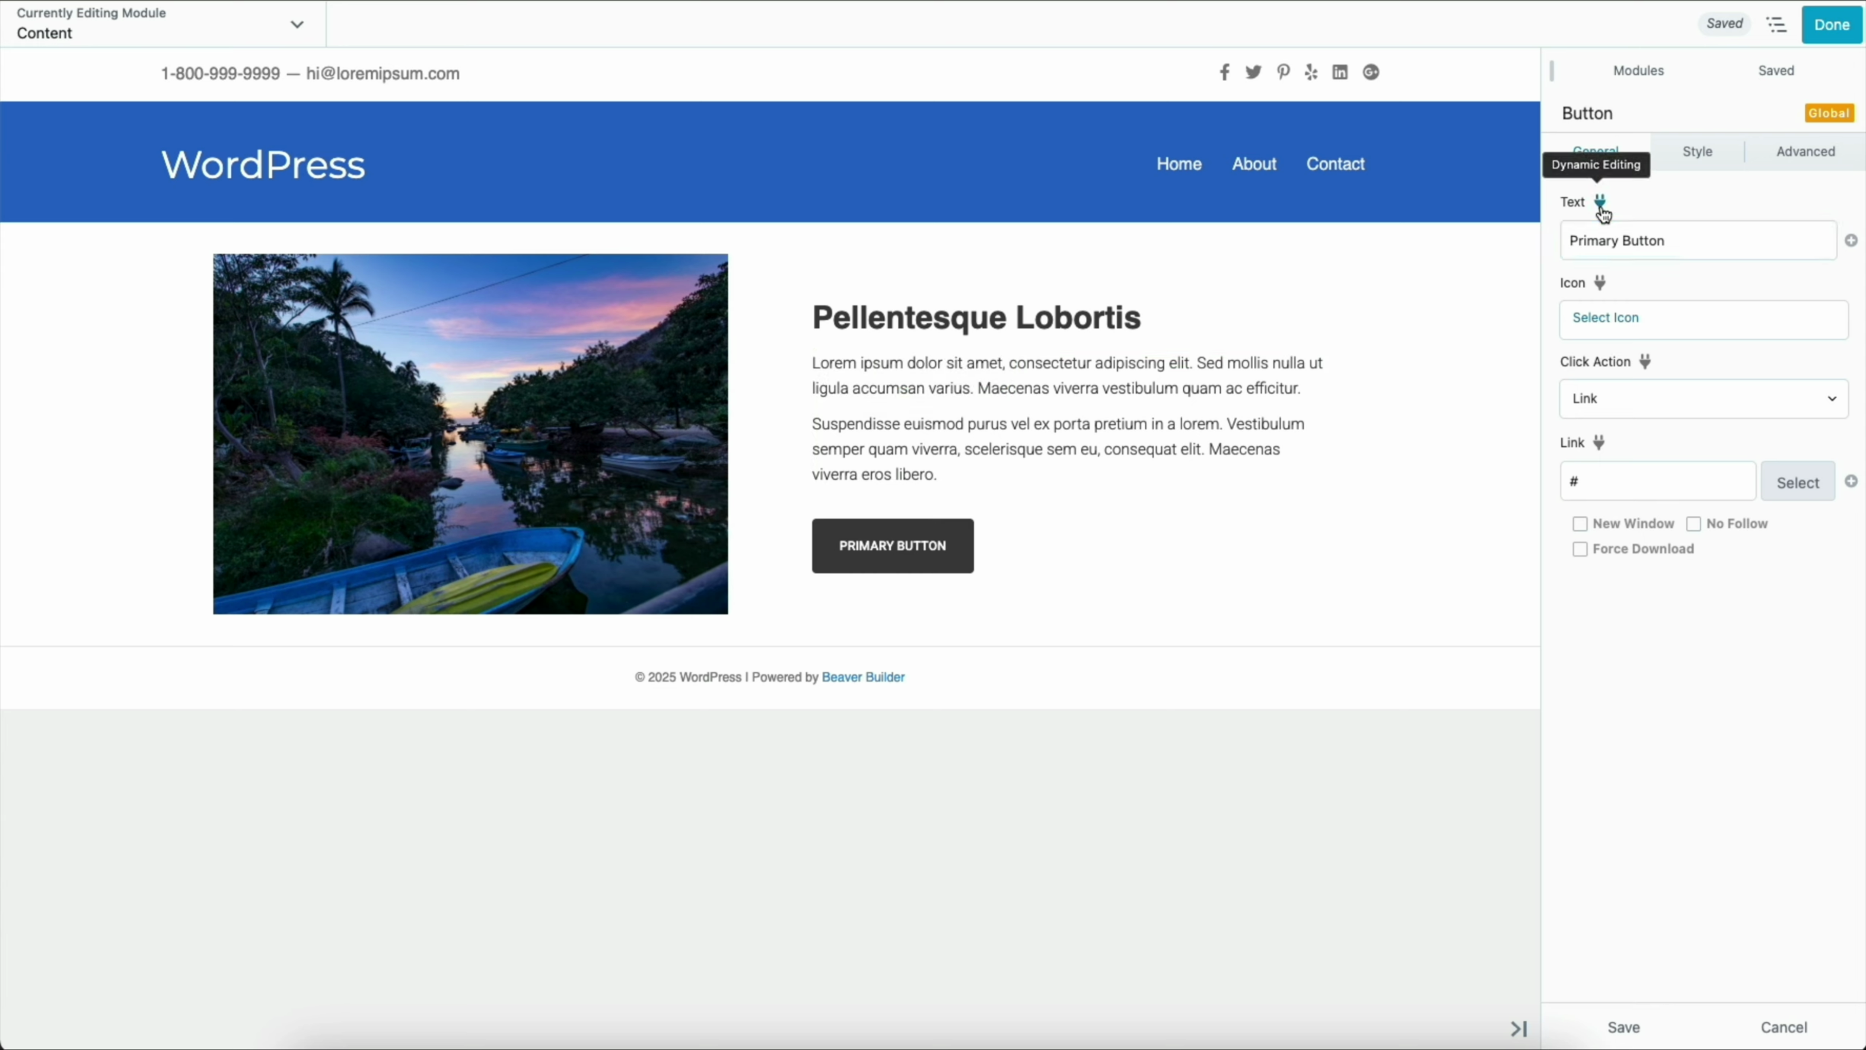
click(1601, 444)
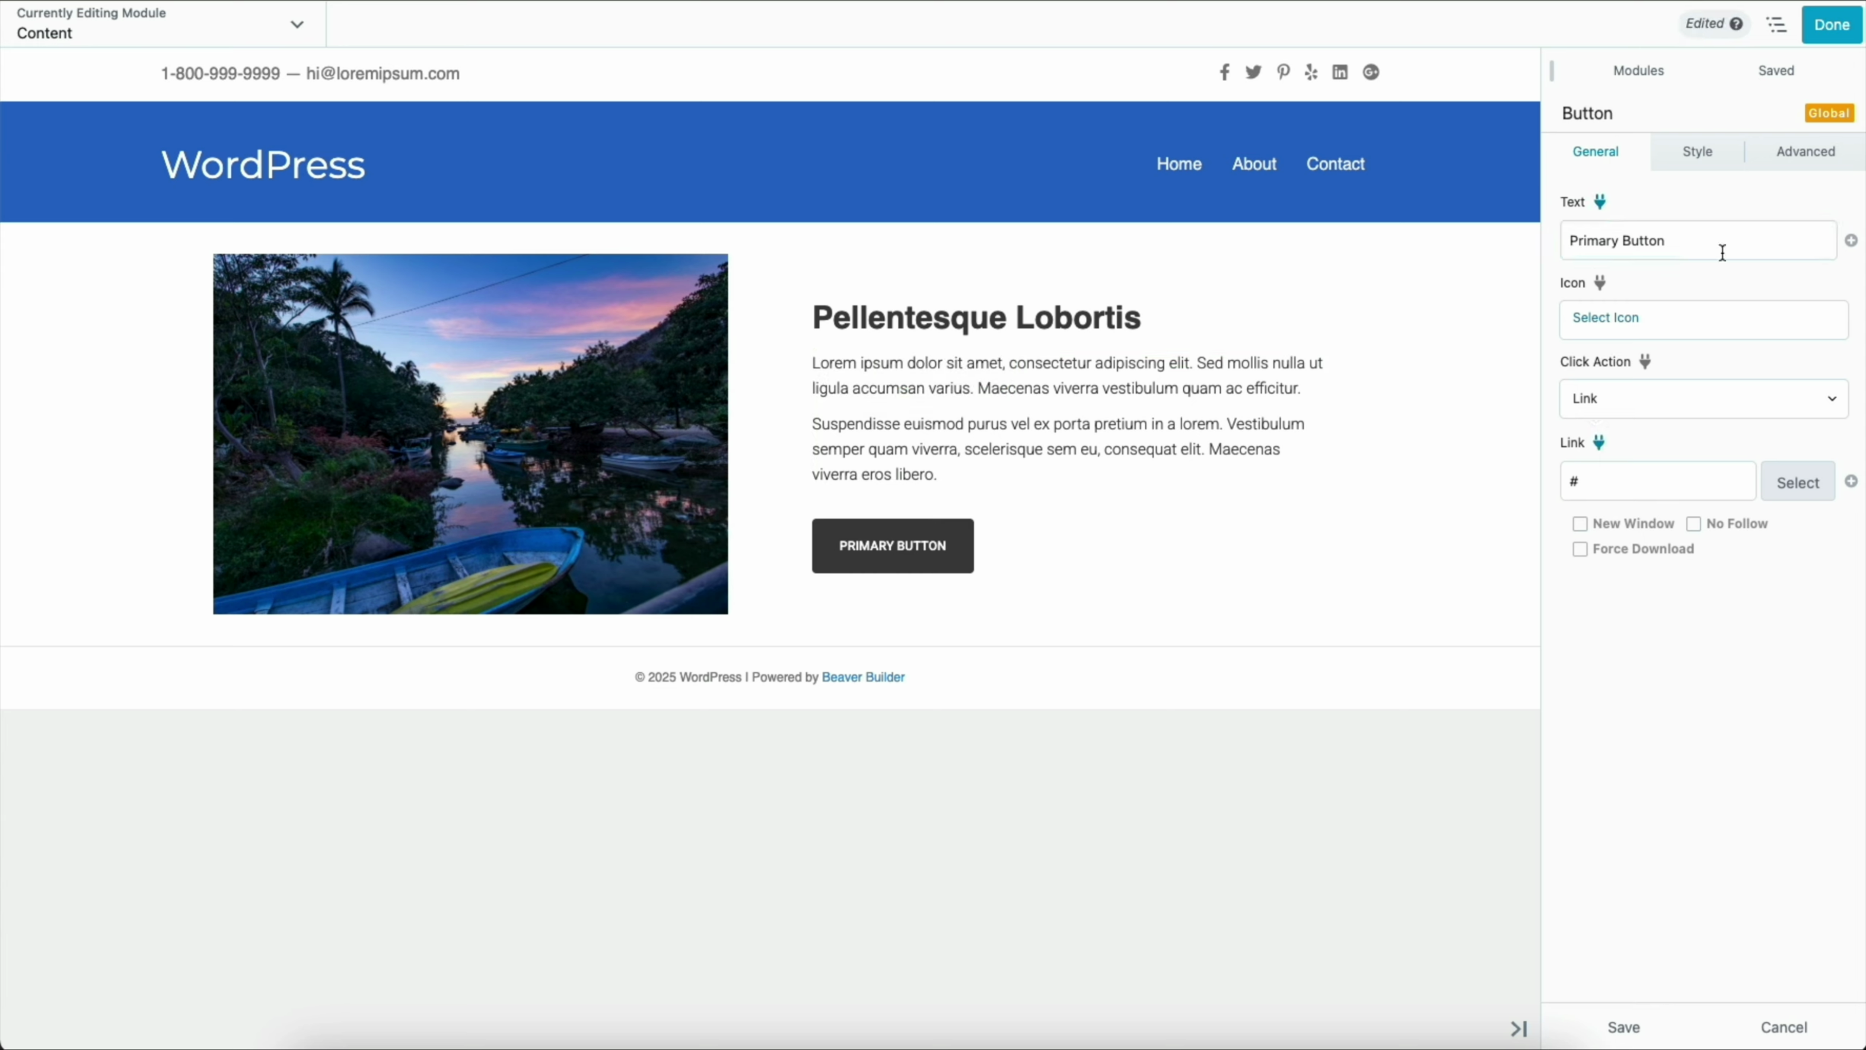
click(1819, 35)
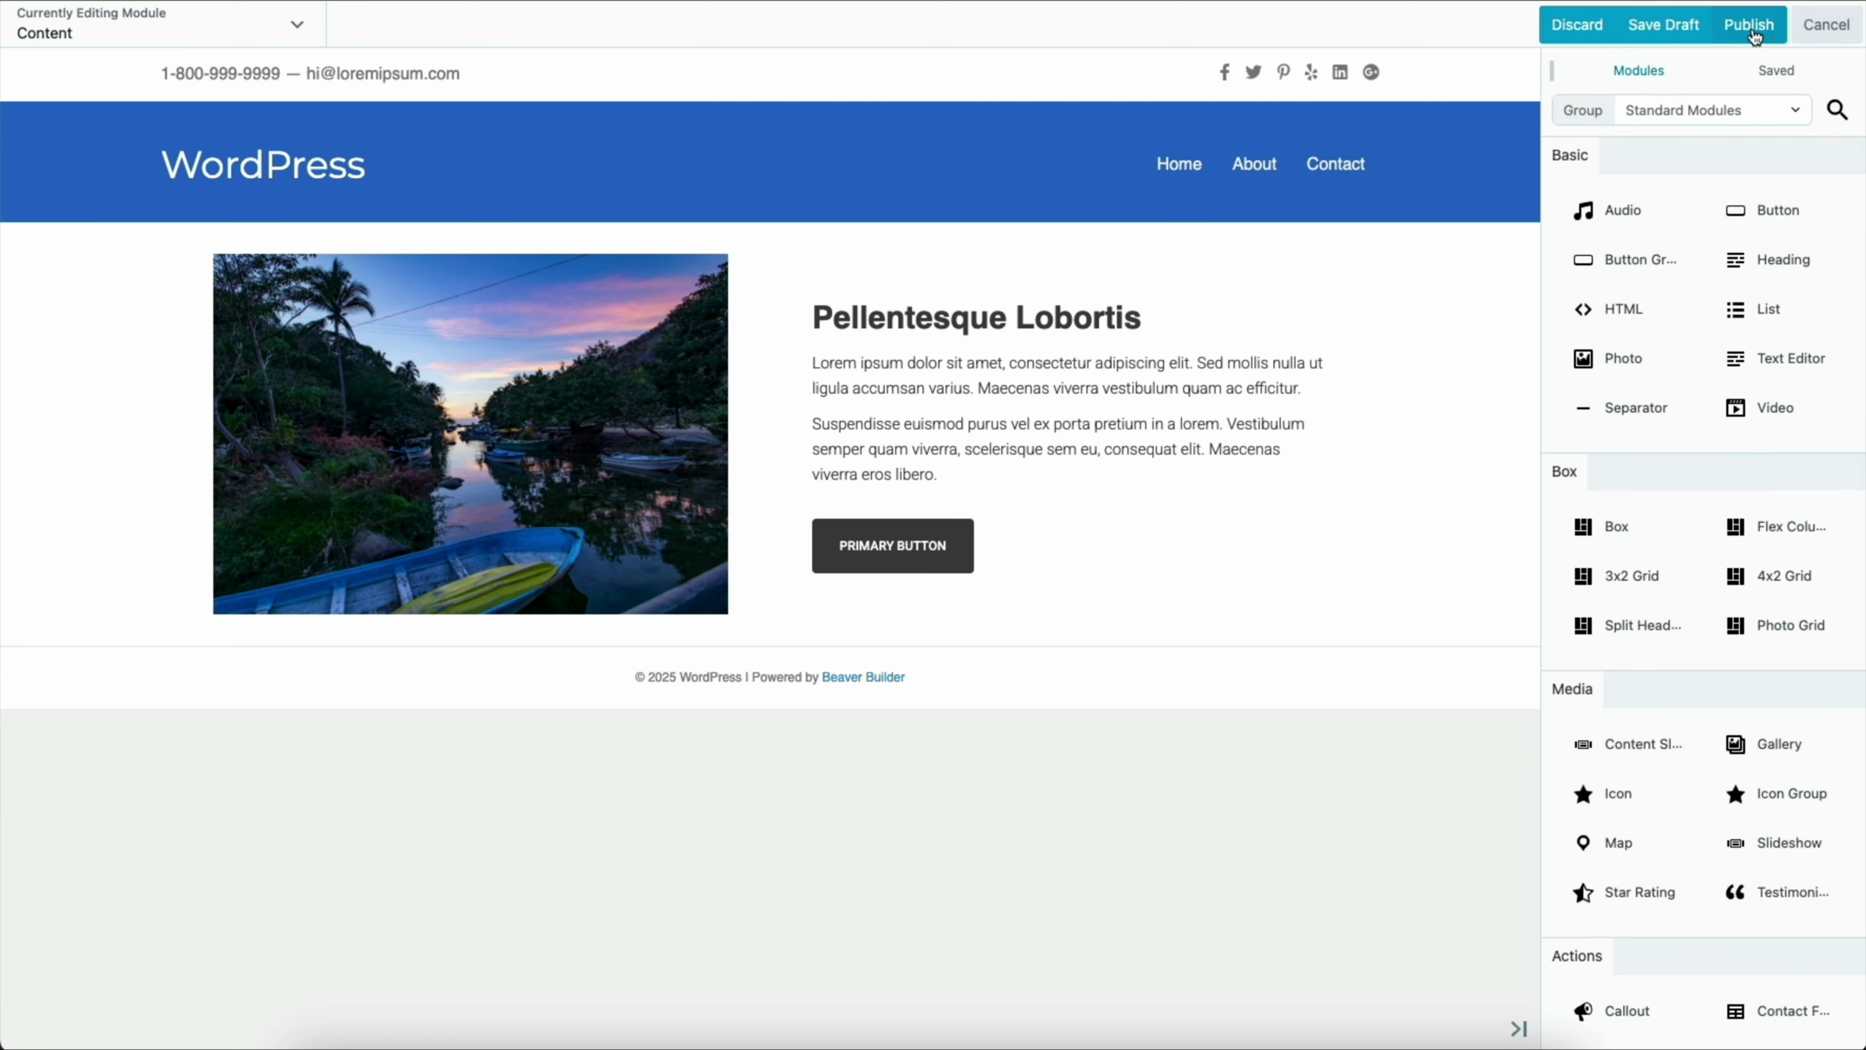
click(1756, 24)
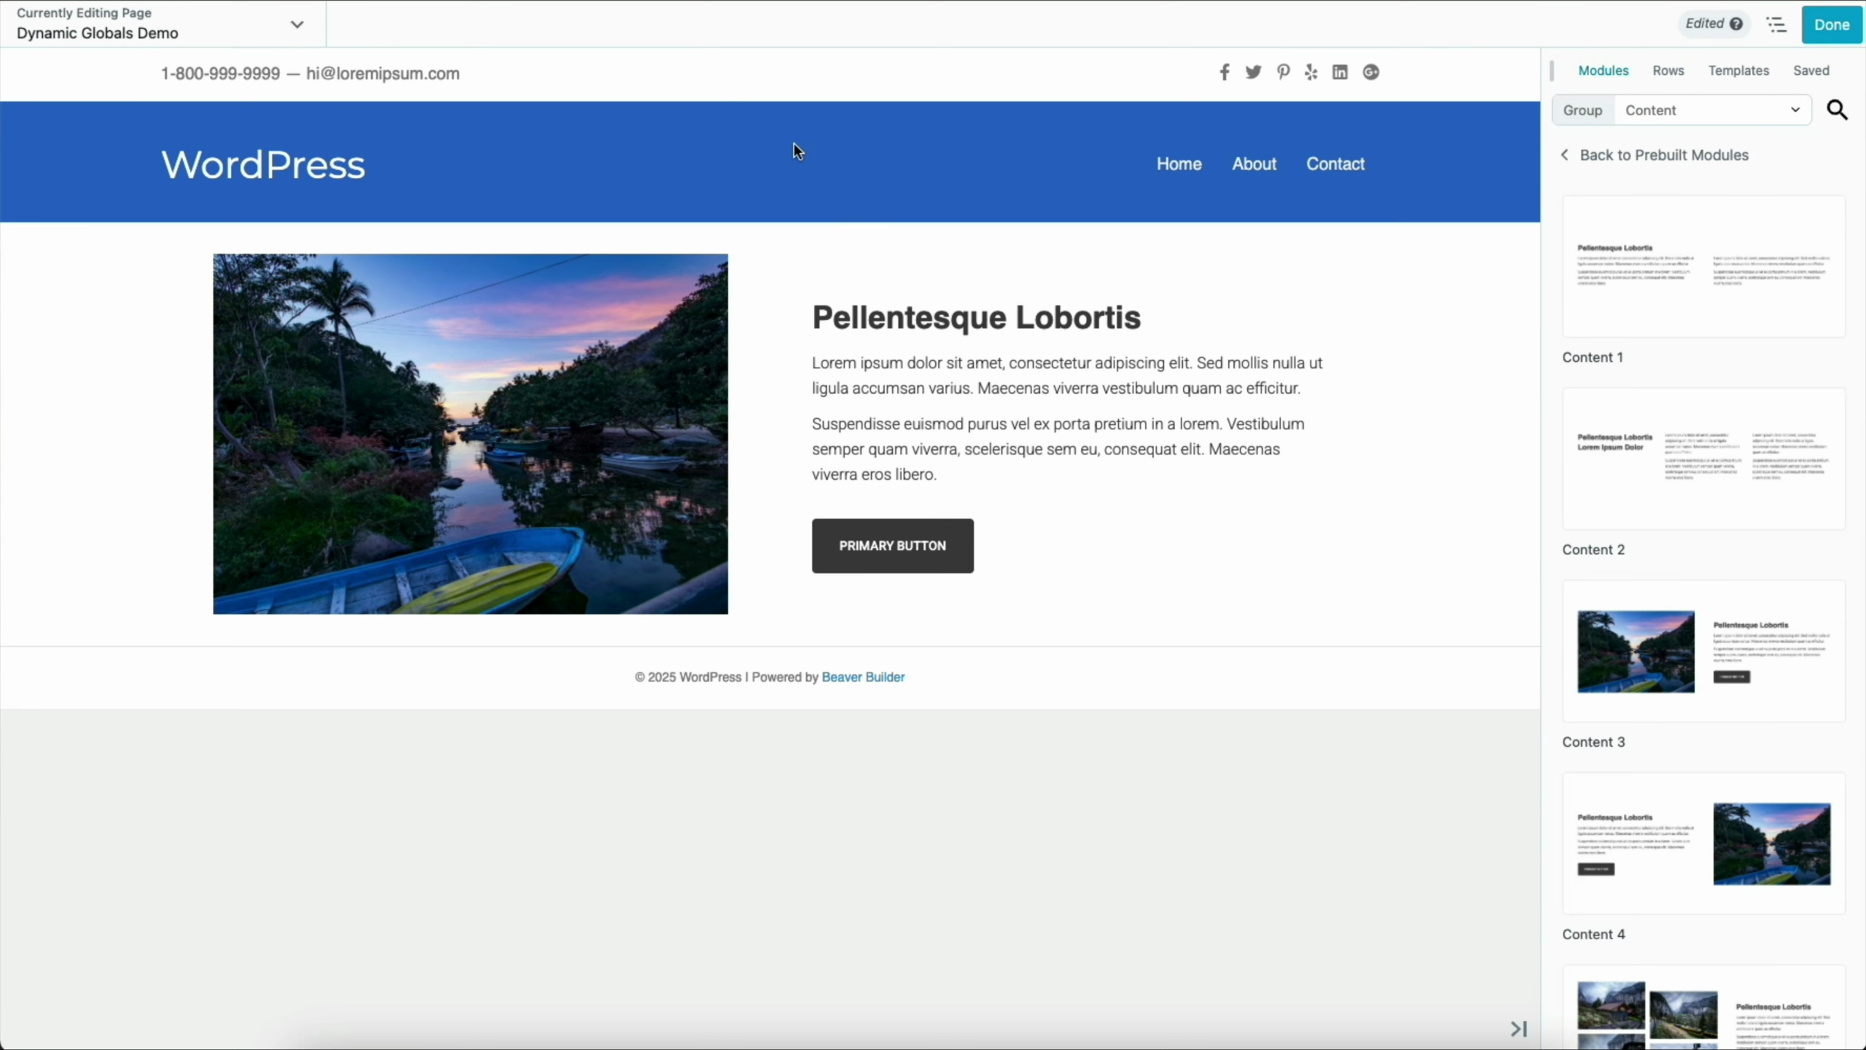
- On the page's Content instance, set the heading to "New Heading" and the body text to "Some new text.."
click(795, 394)
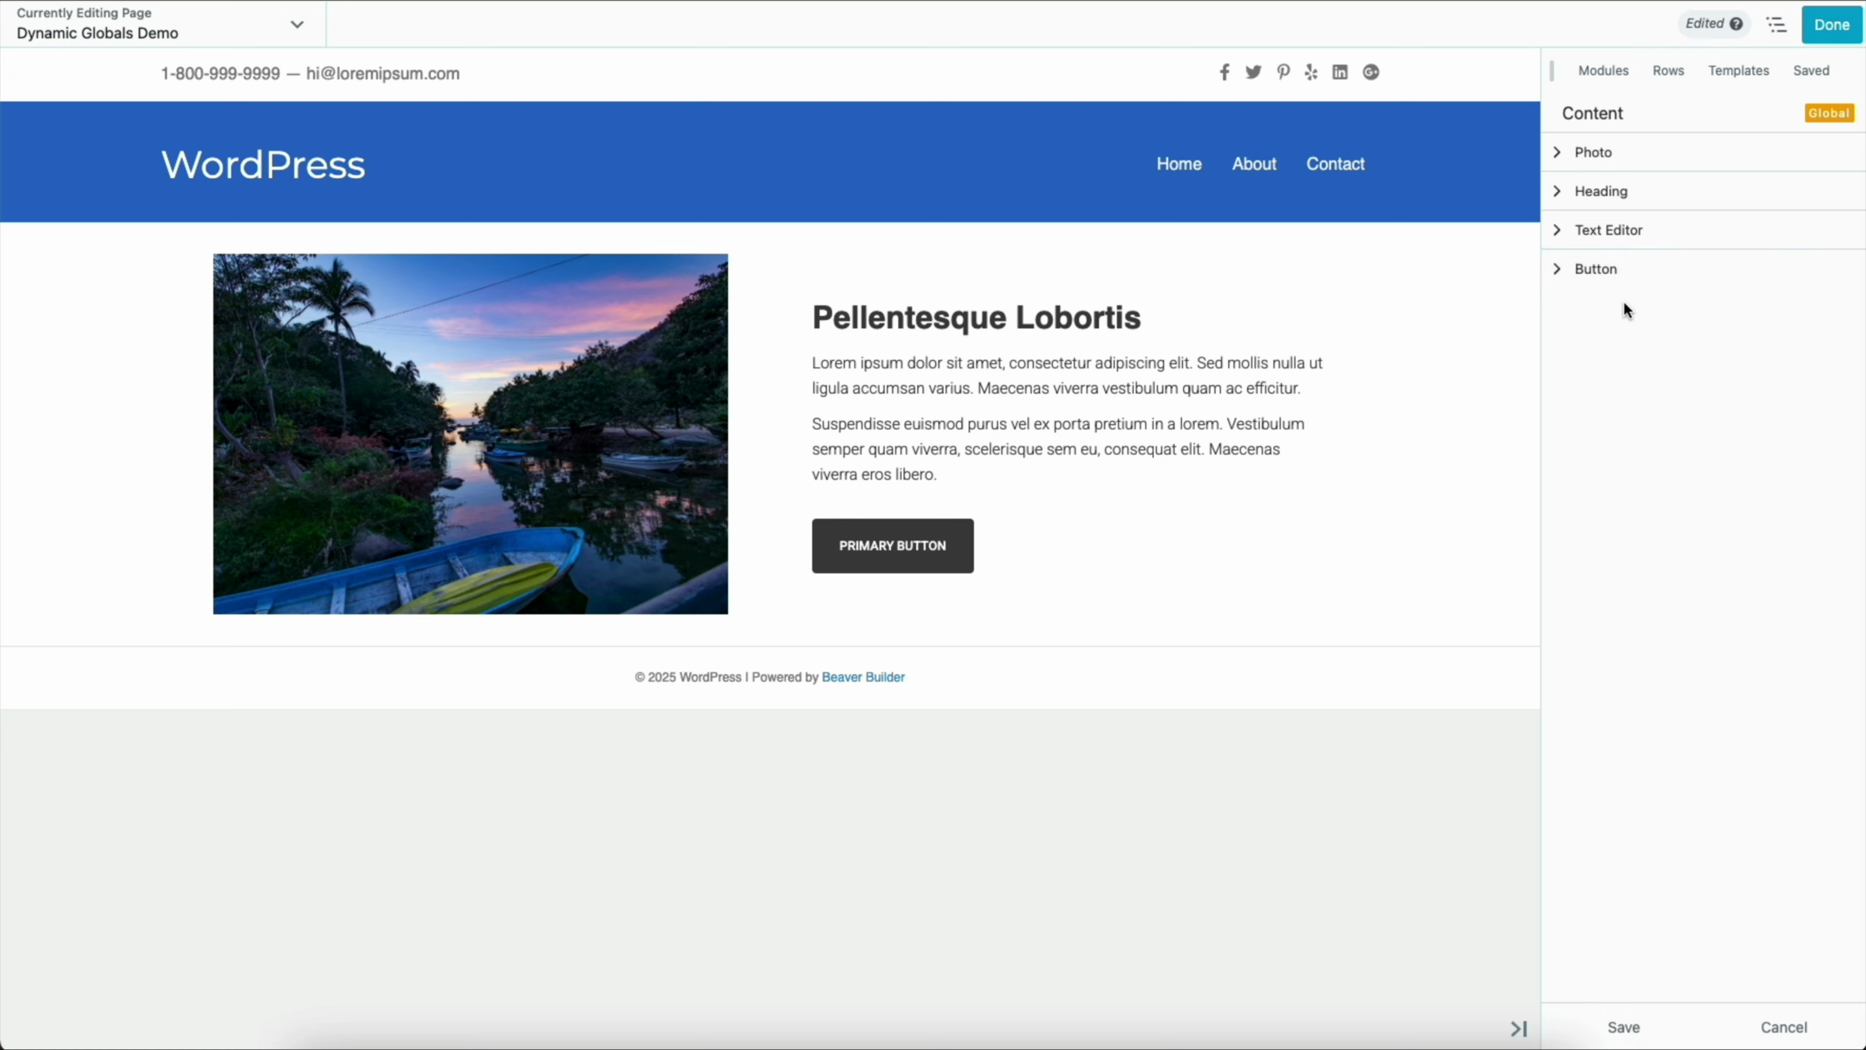
click(1621, 193)
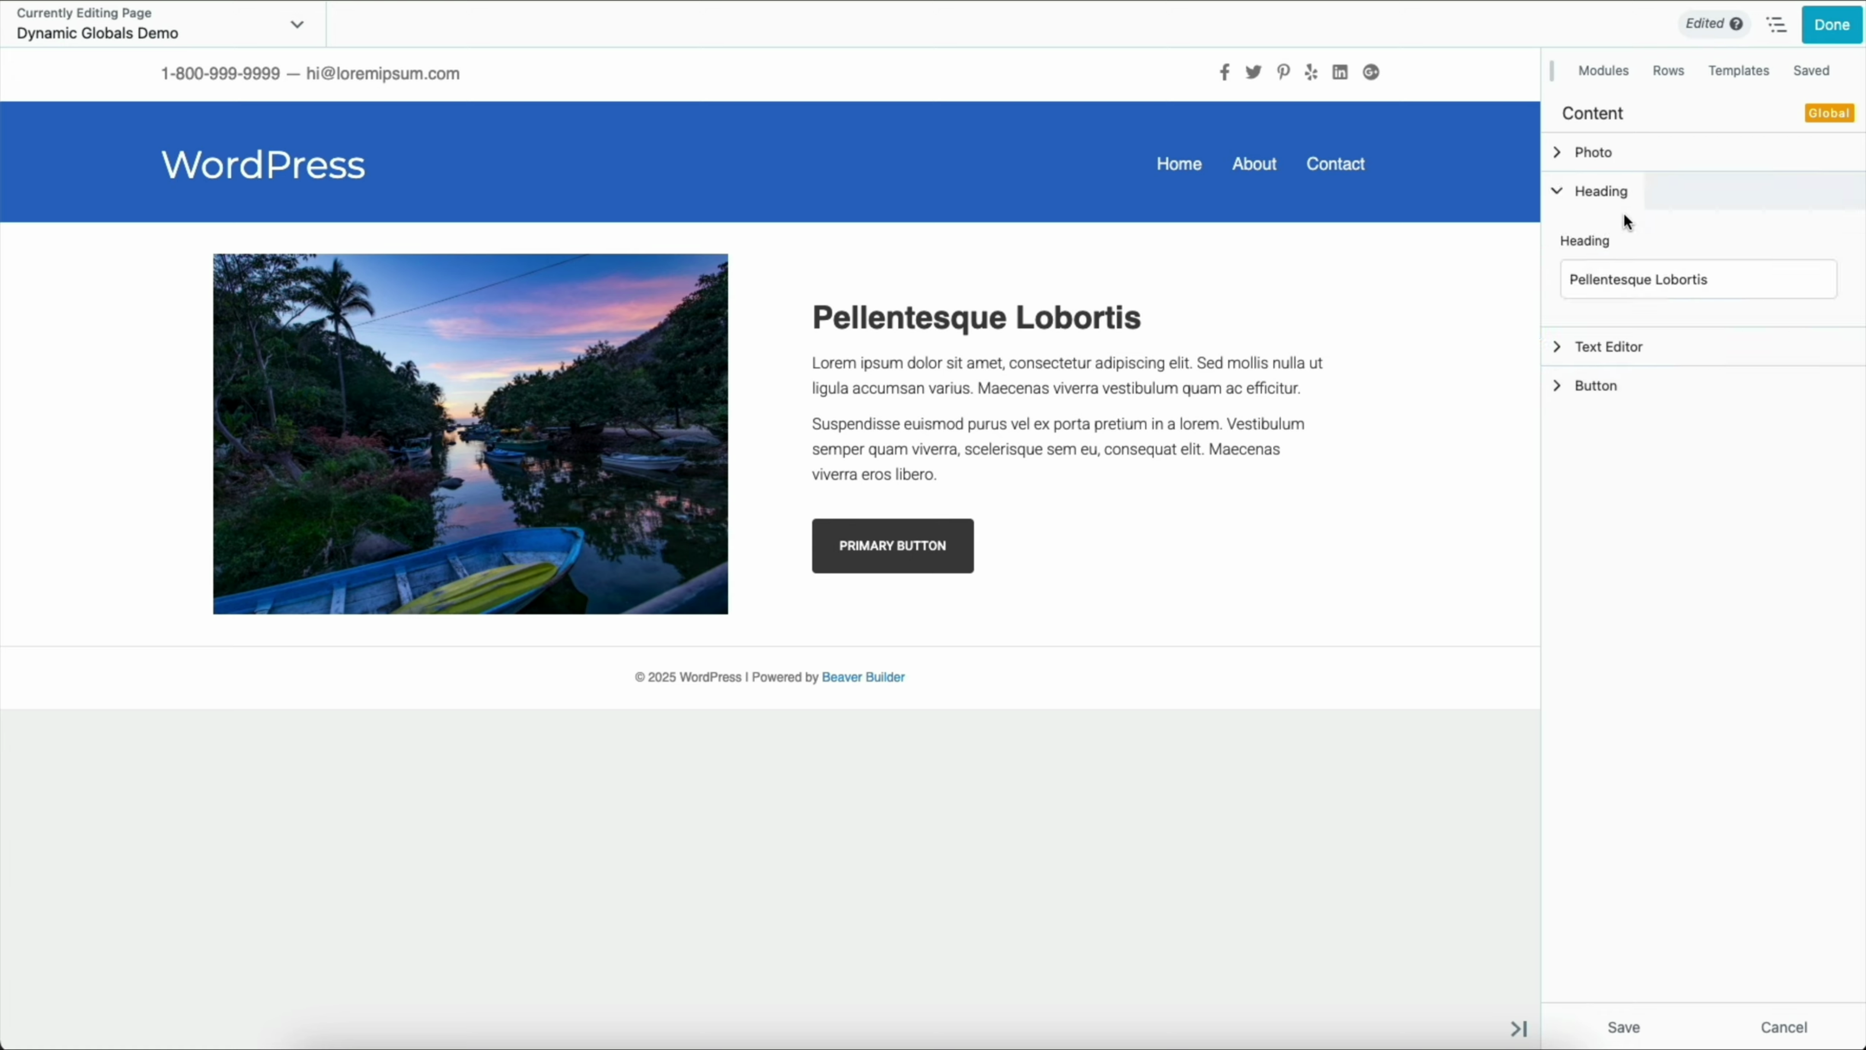
triple_click(1627, 281)
text(New Heading)
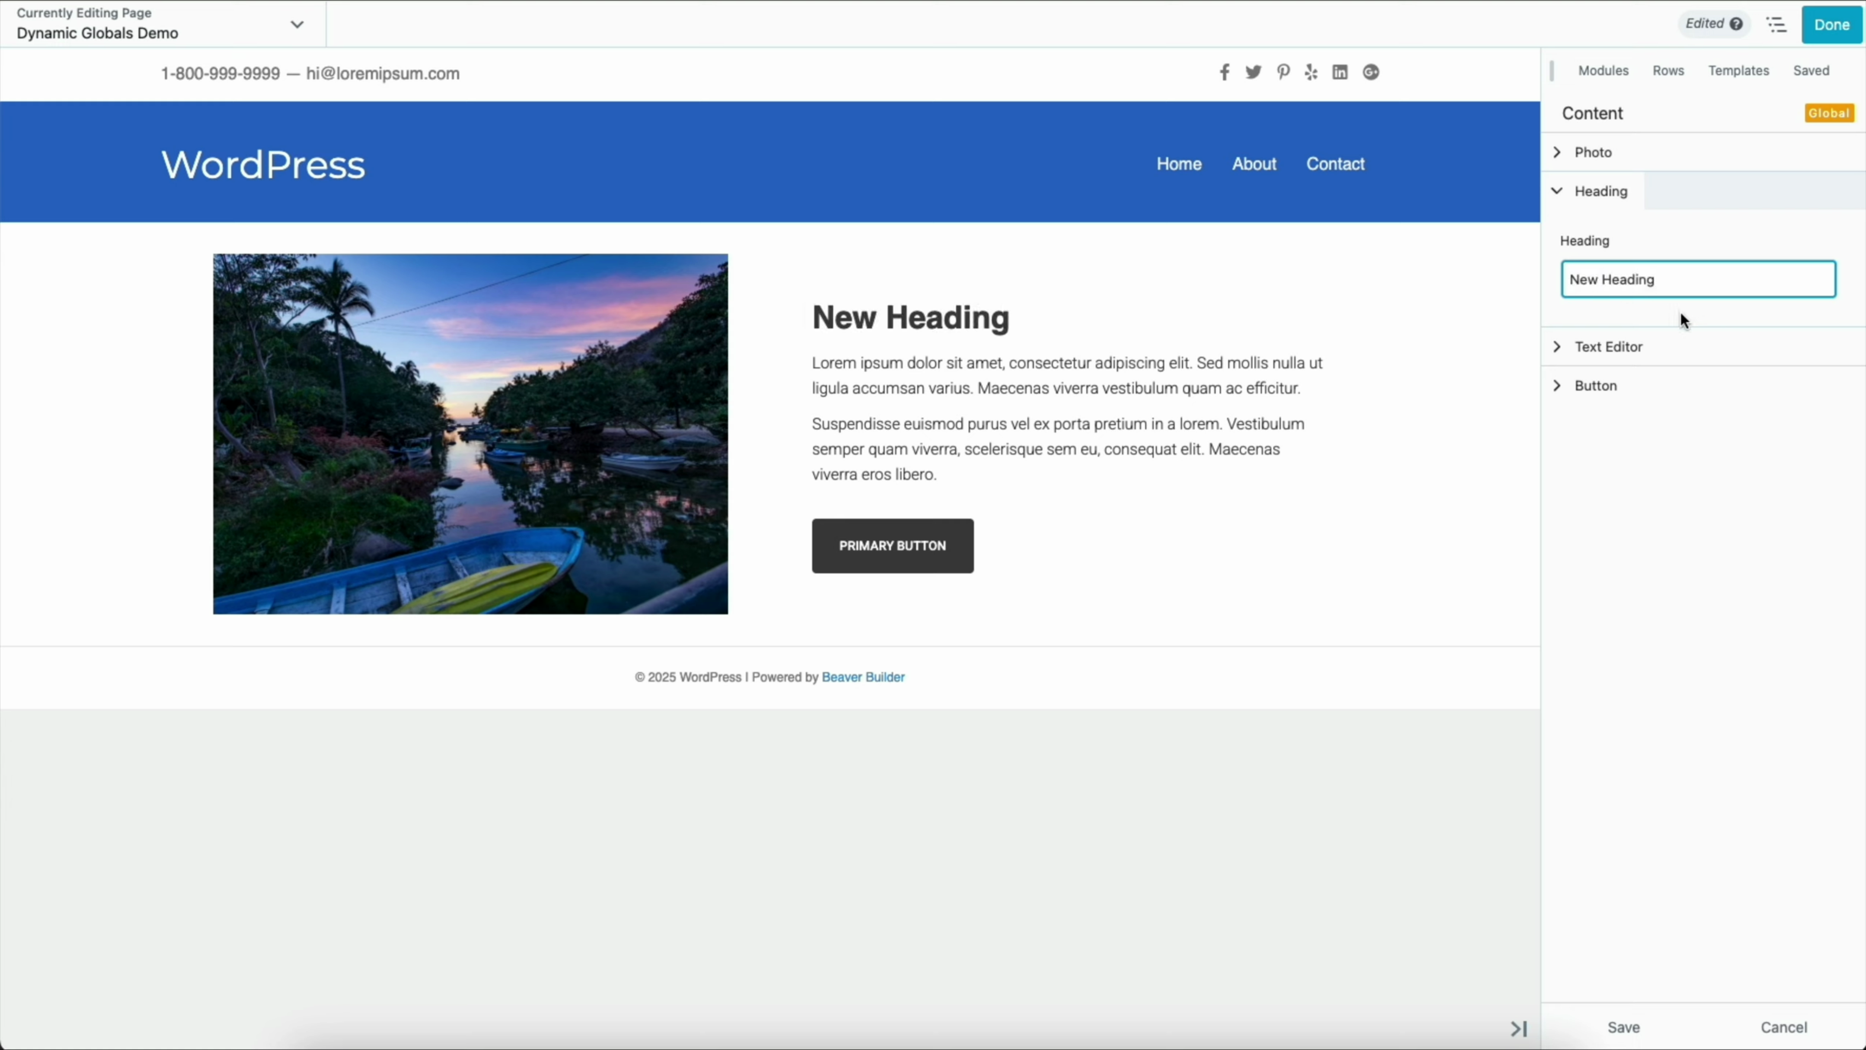
click(1679, 344)
key(ctrl+a)
text(Som)
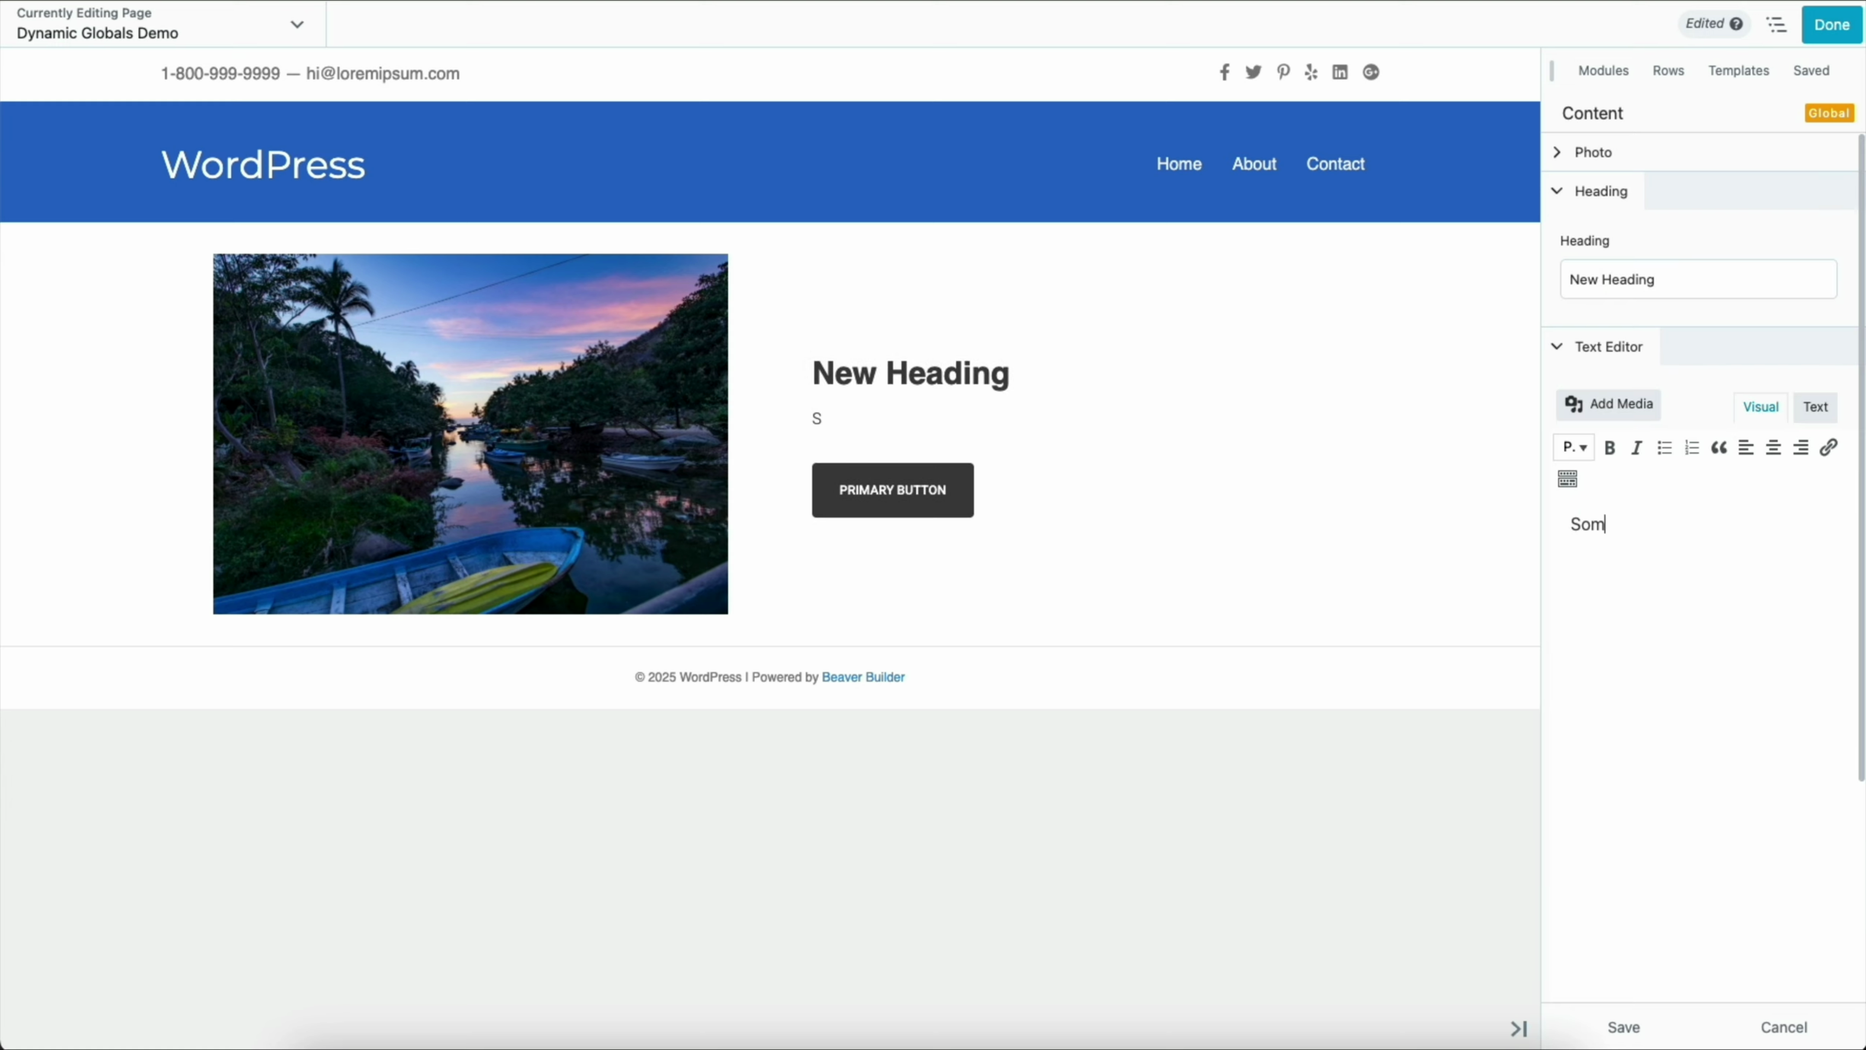
text(e new text..)
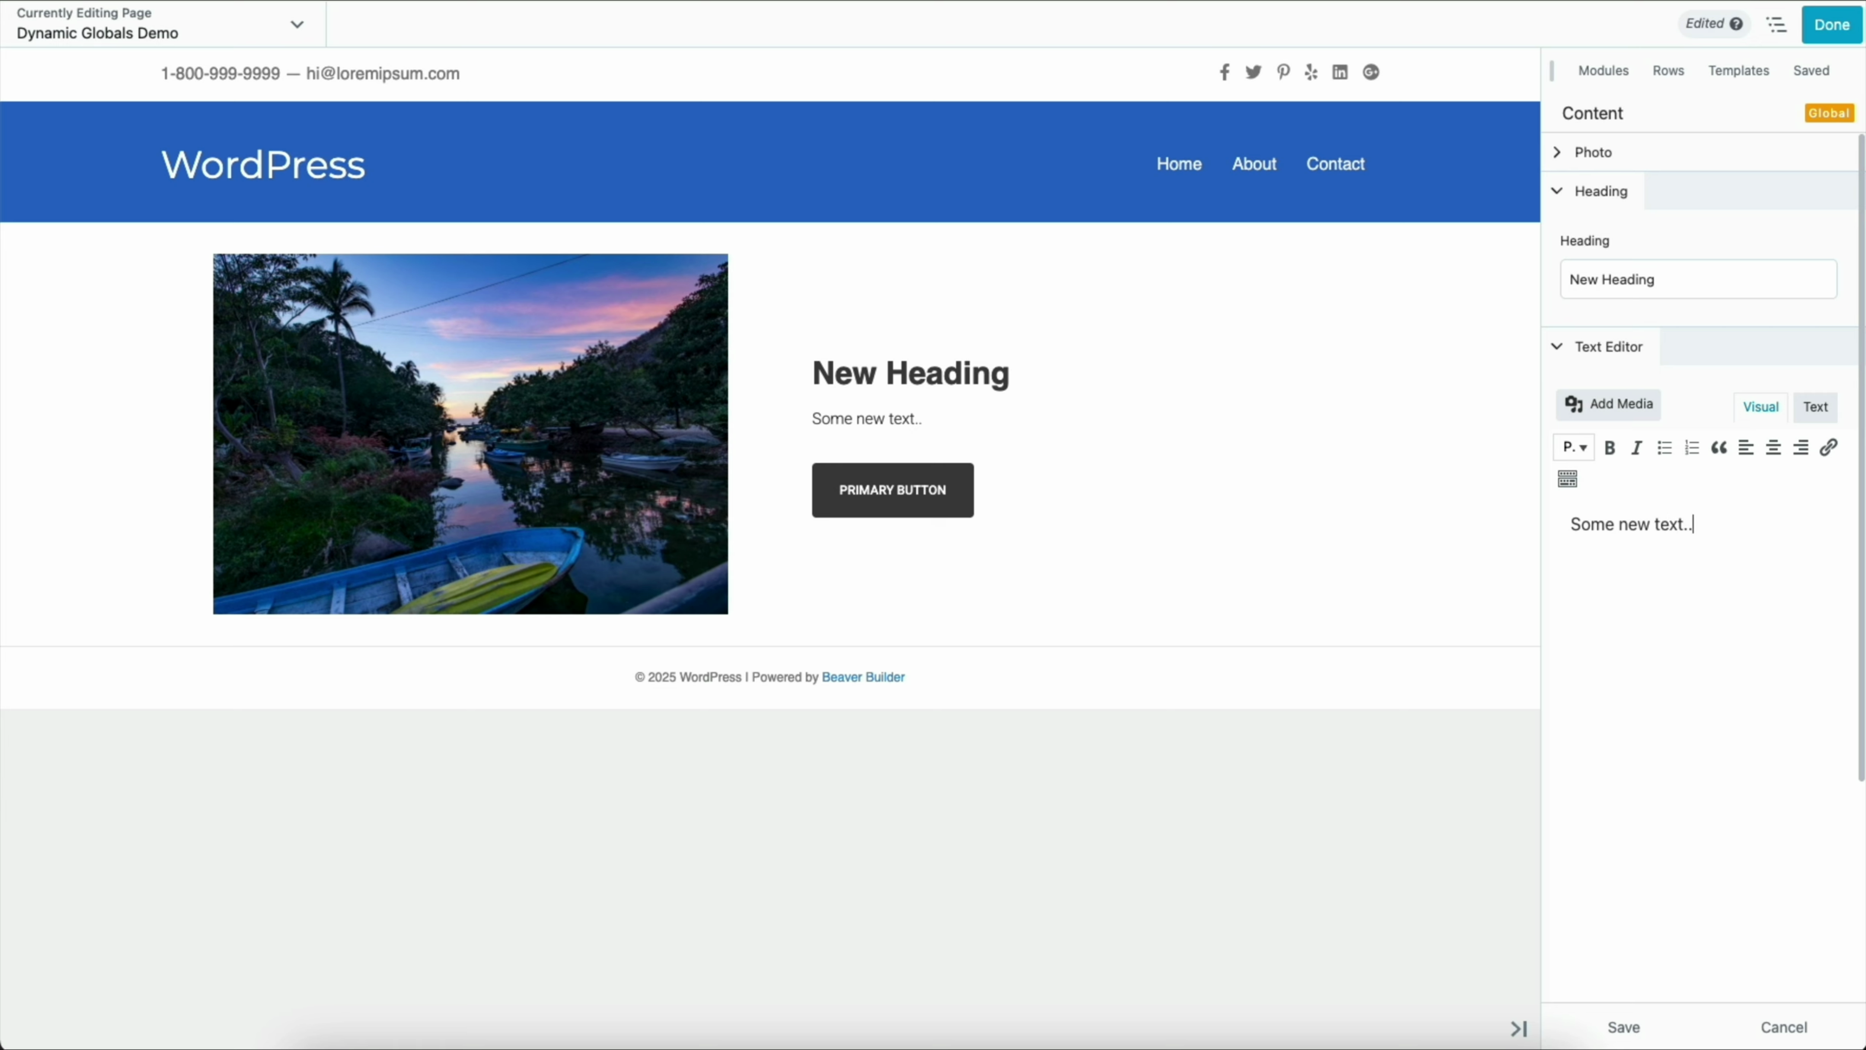
- Replace the instance's photo with the dark domed-building image from the media library and save the settings
click(1681, 153)
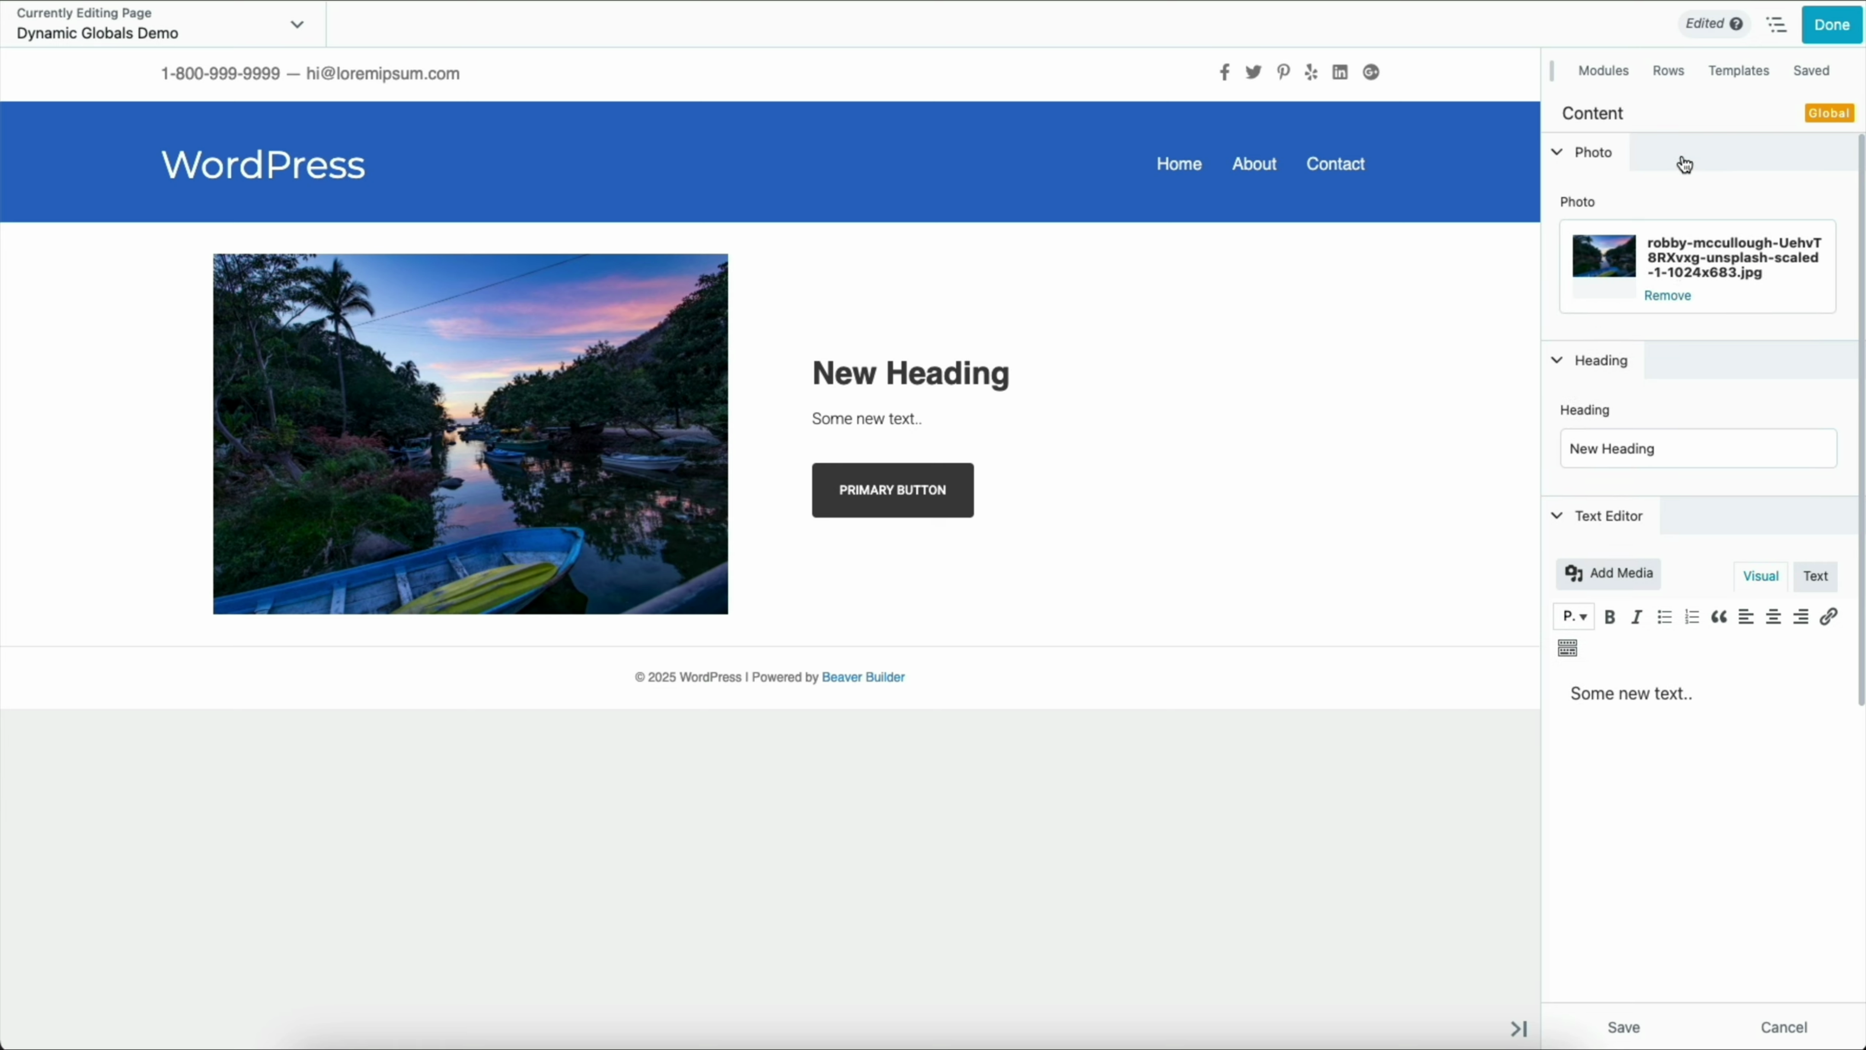
click(1667, 288)
click(1620, 239)
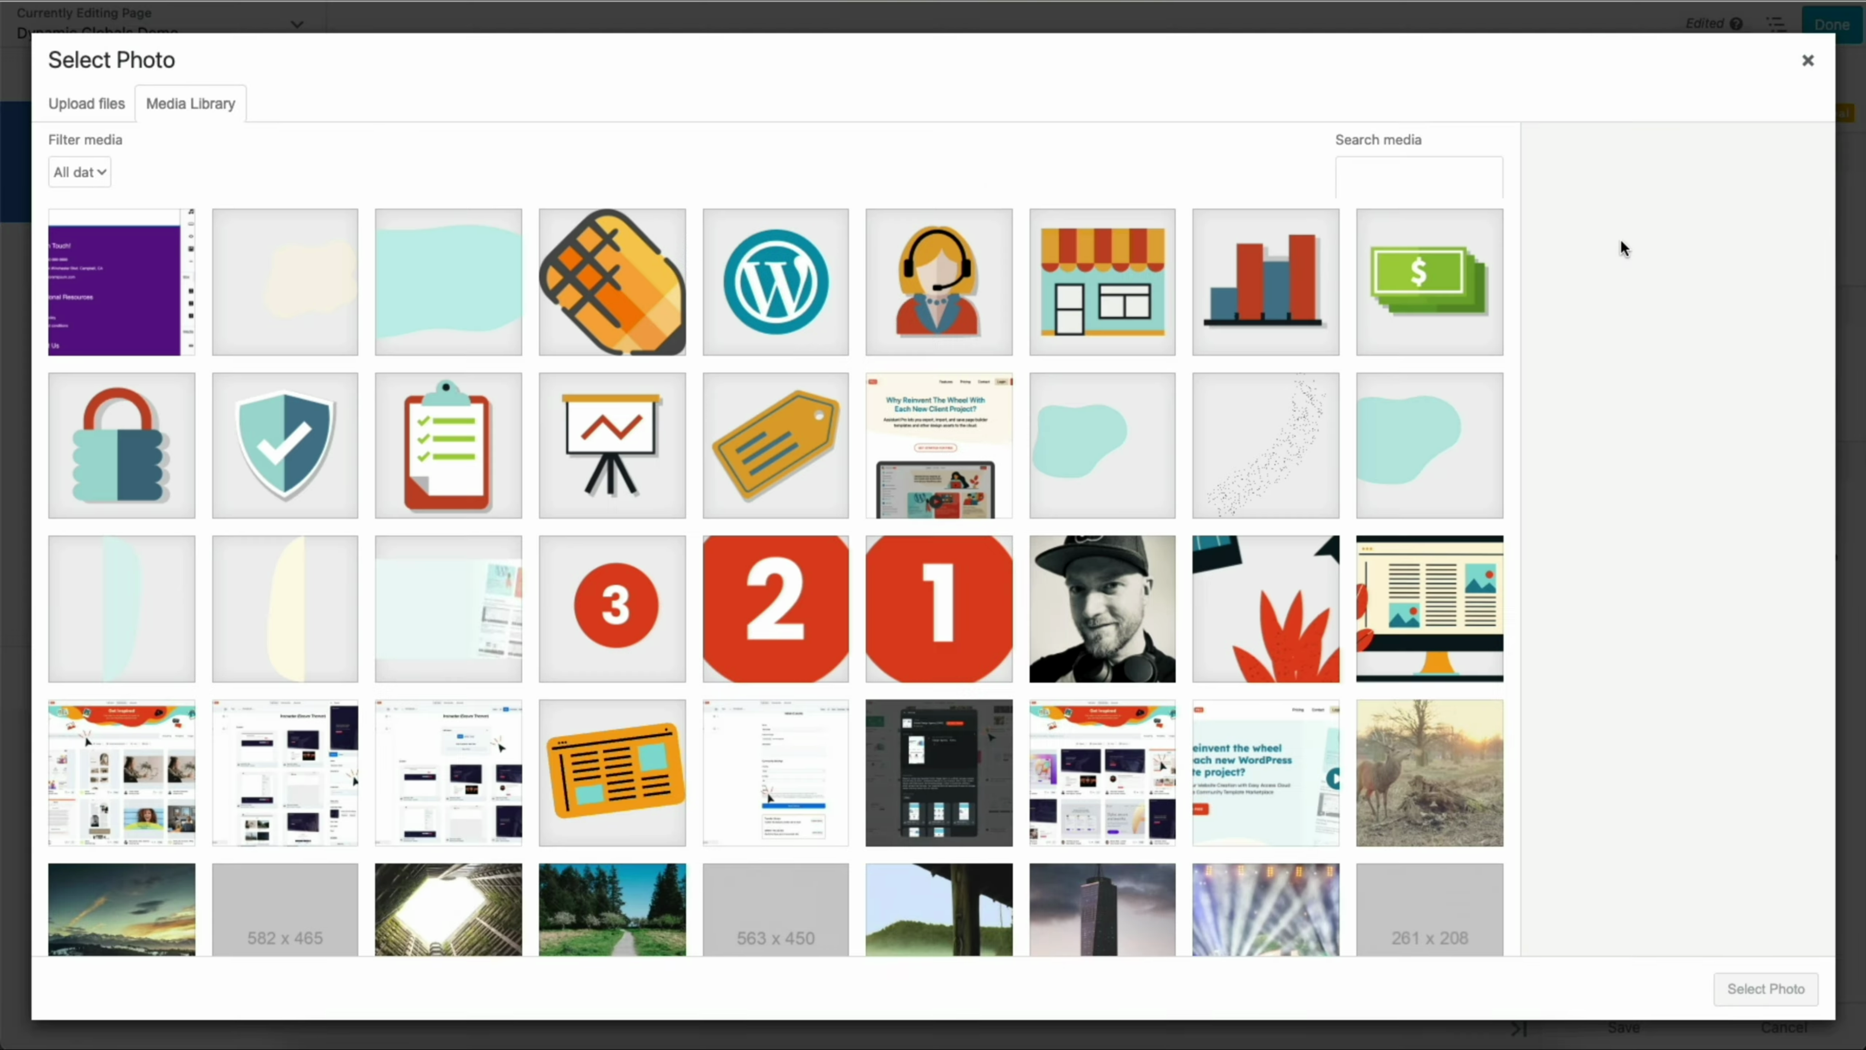
scroll(1078, 417, down, 5)
click(1089, 682)
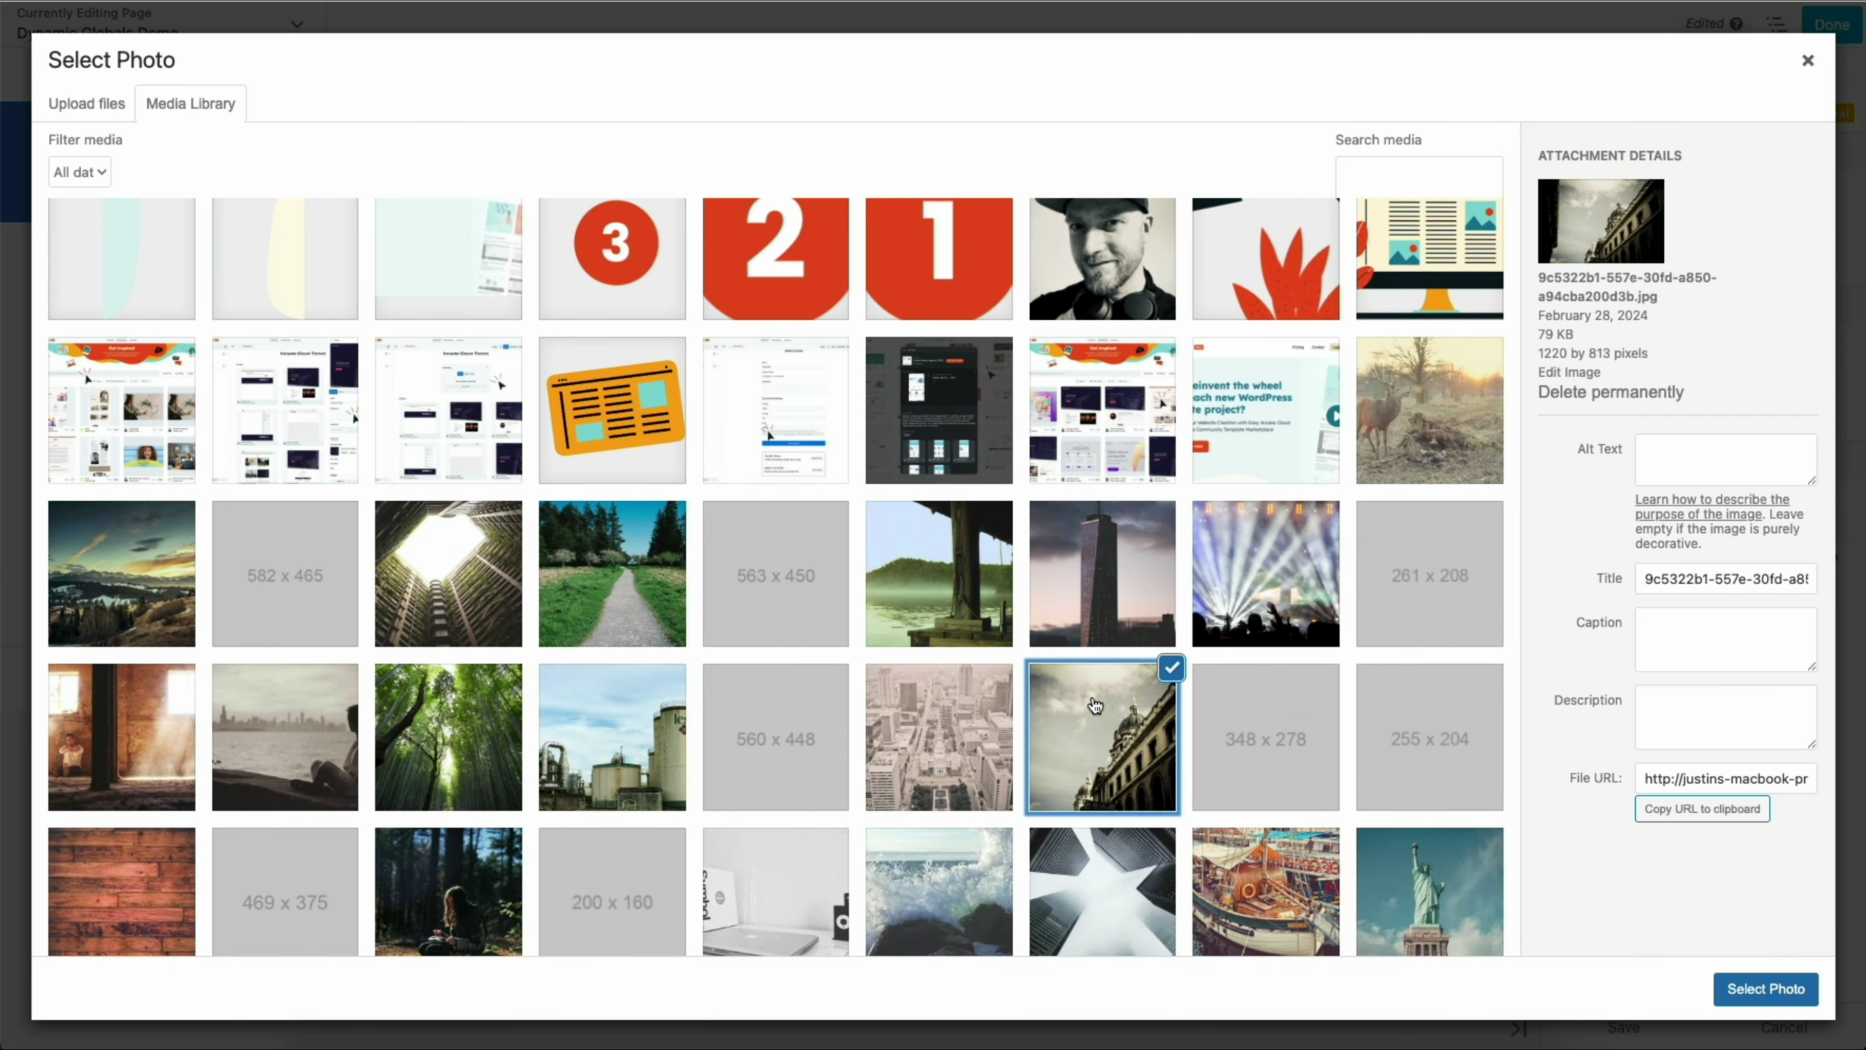
click(1727, 987)
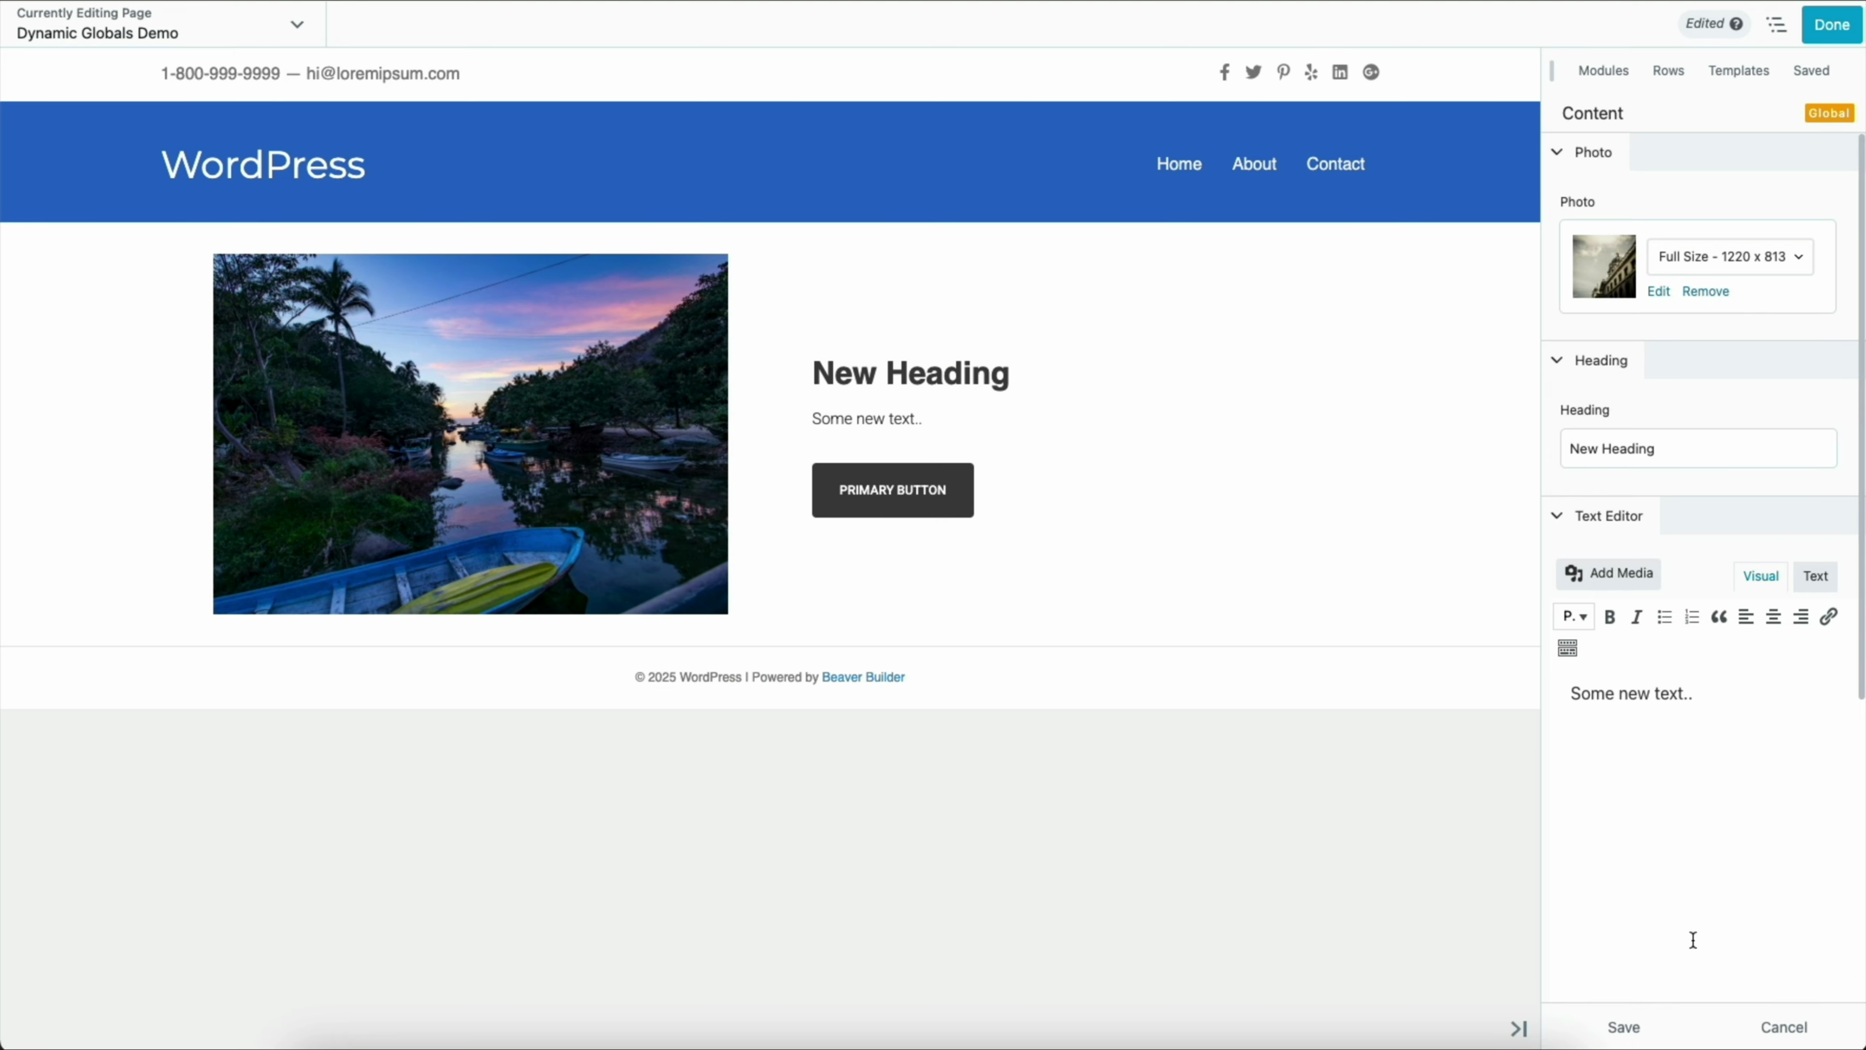
click(1624, 1027)
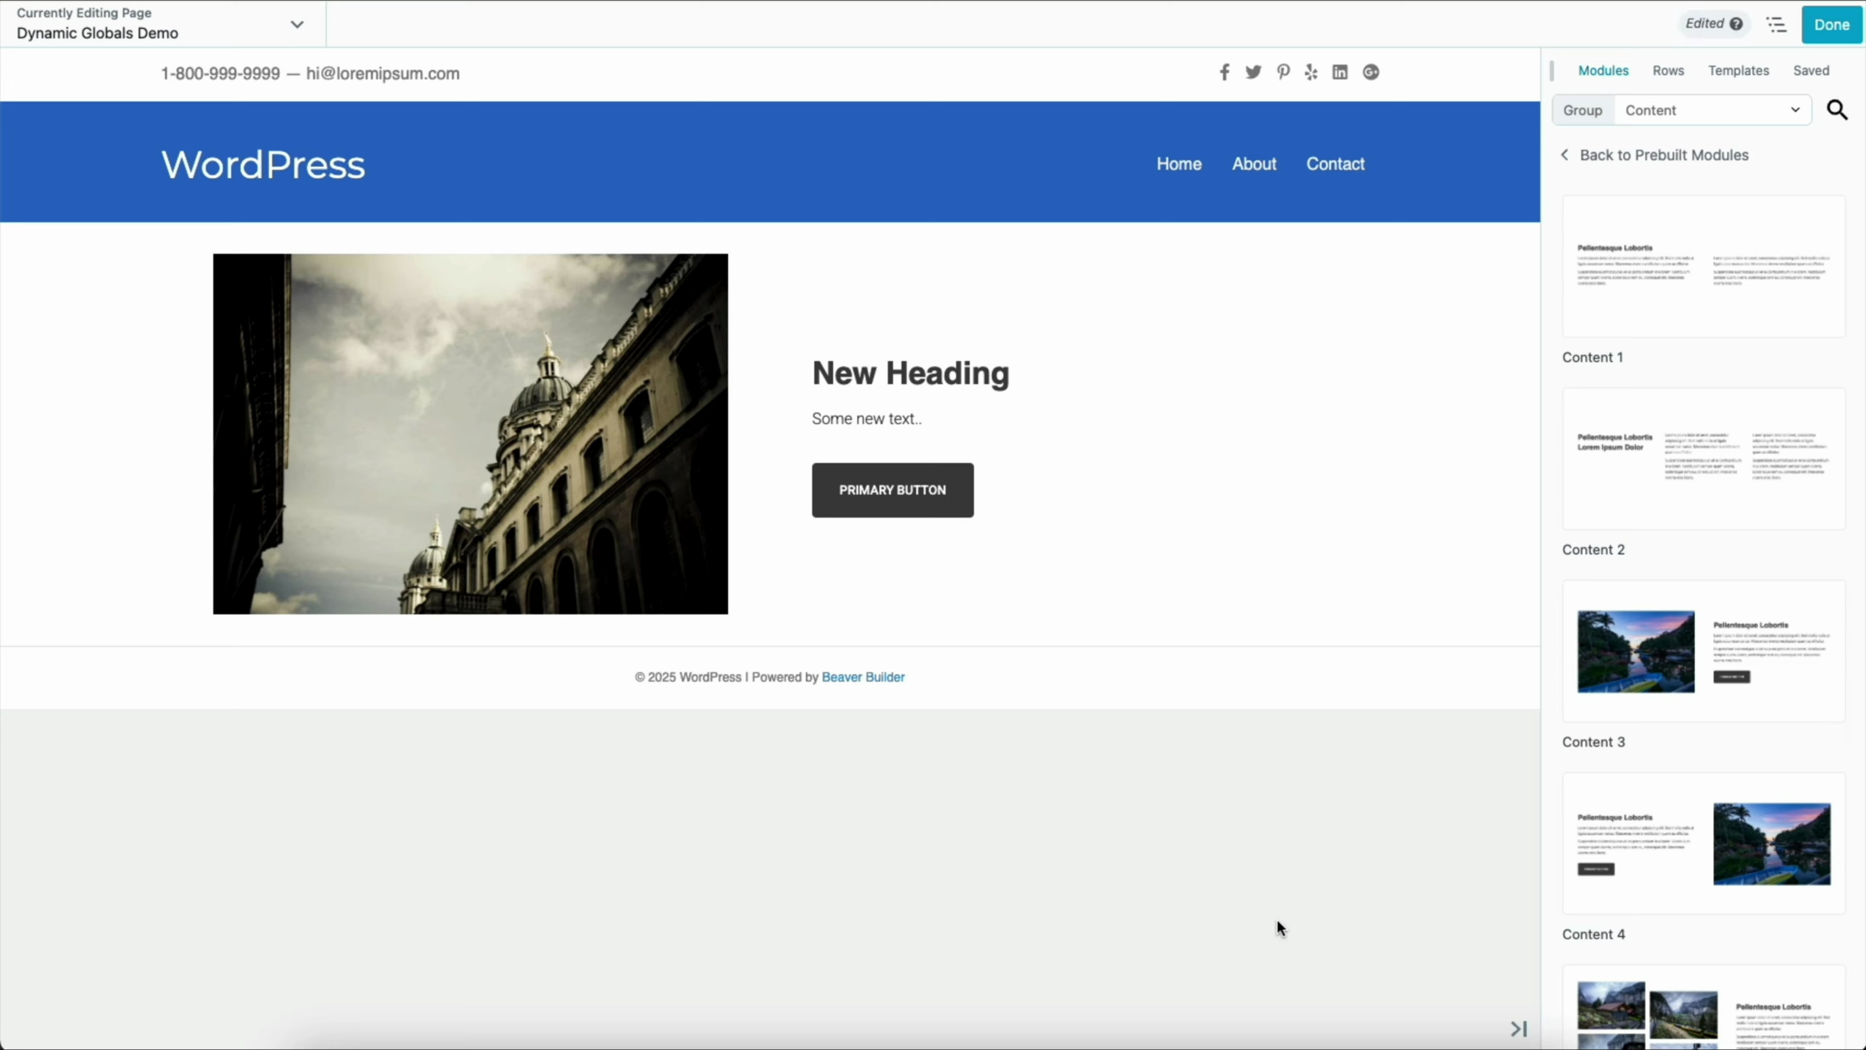
- Place a second instance of the saved Content module above the existing one on the page
click(1826, 76)
mouse_move(1704, 454)
drag(1704, 454, 763, 243)
- Set the upper instance's heading to "Another Heading" and save its settings
click(1601, 191)
triple_click(1626, 280)
text(A)
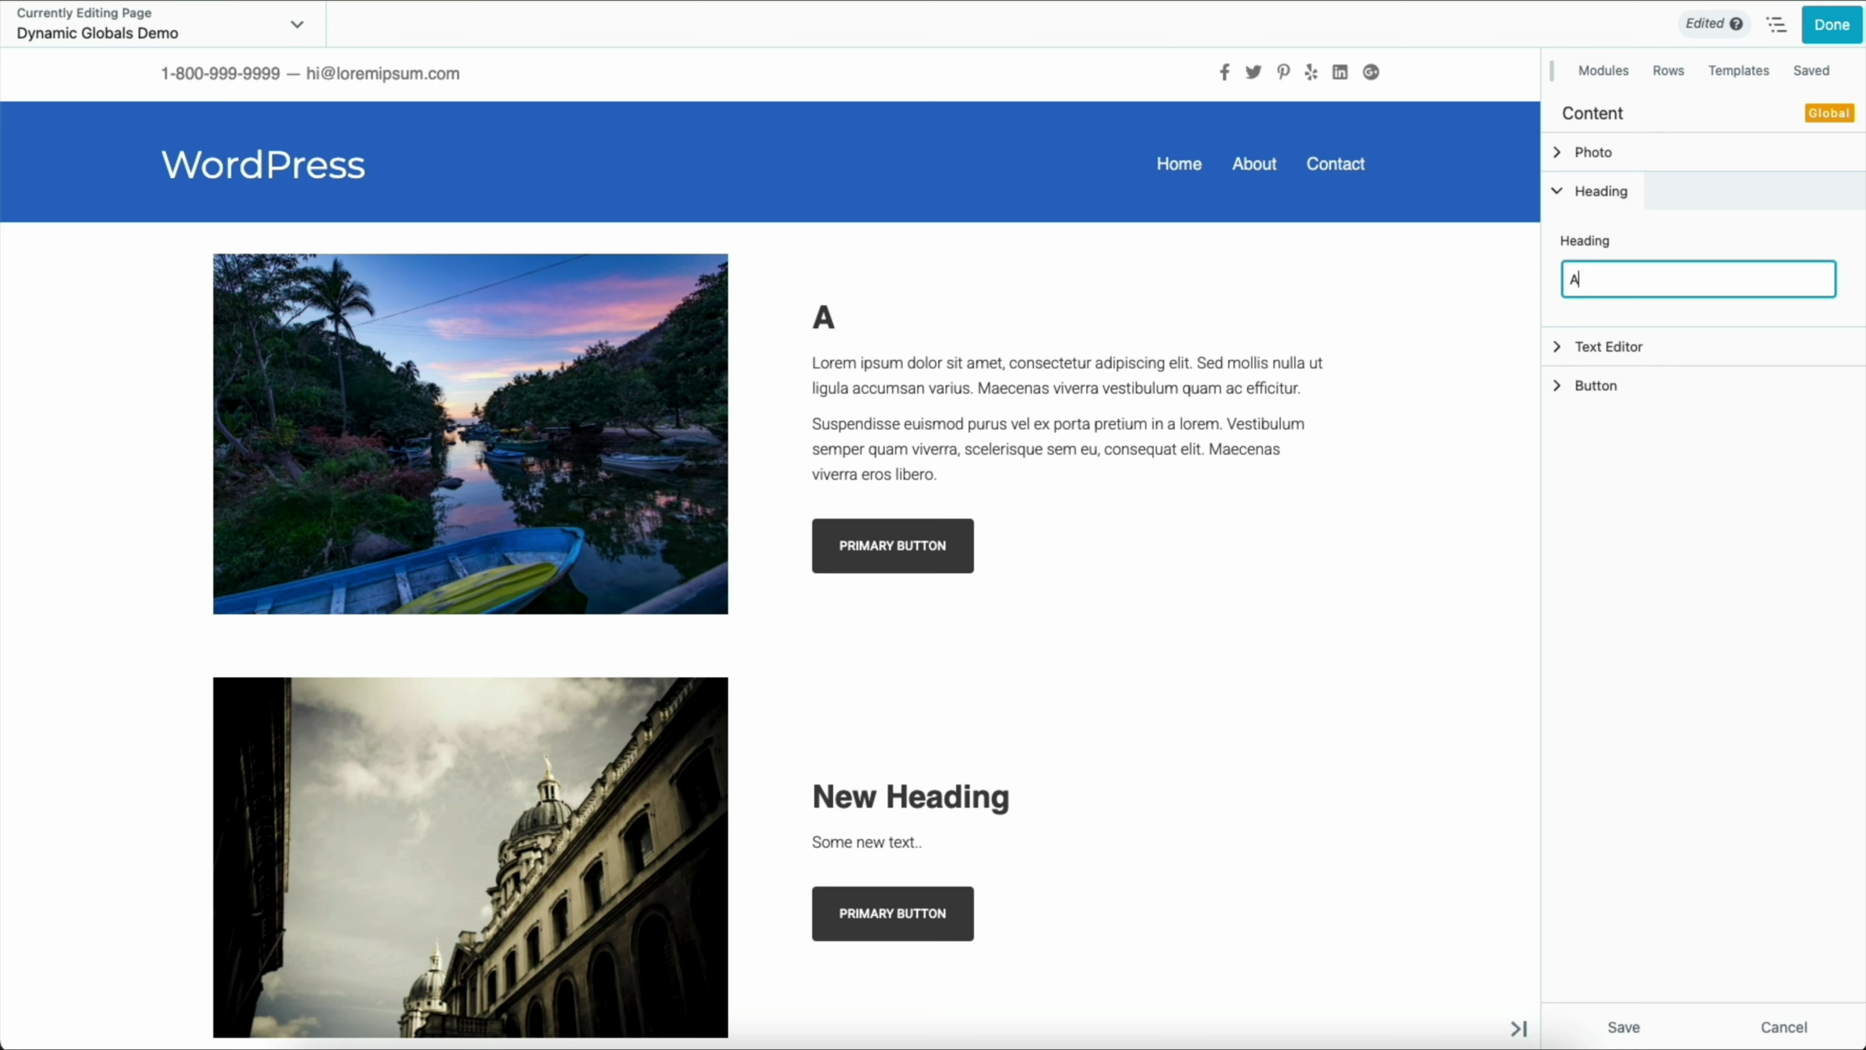
text(nother Hea)
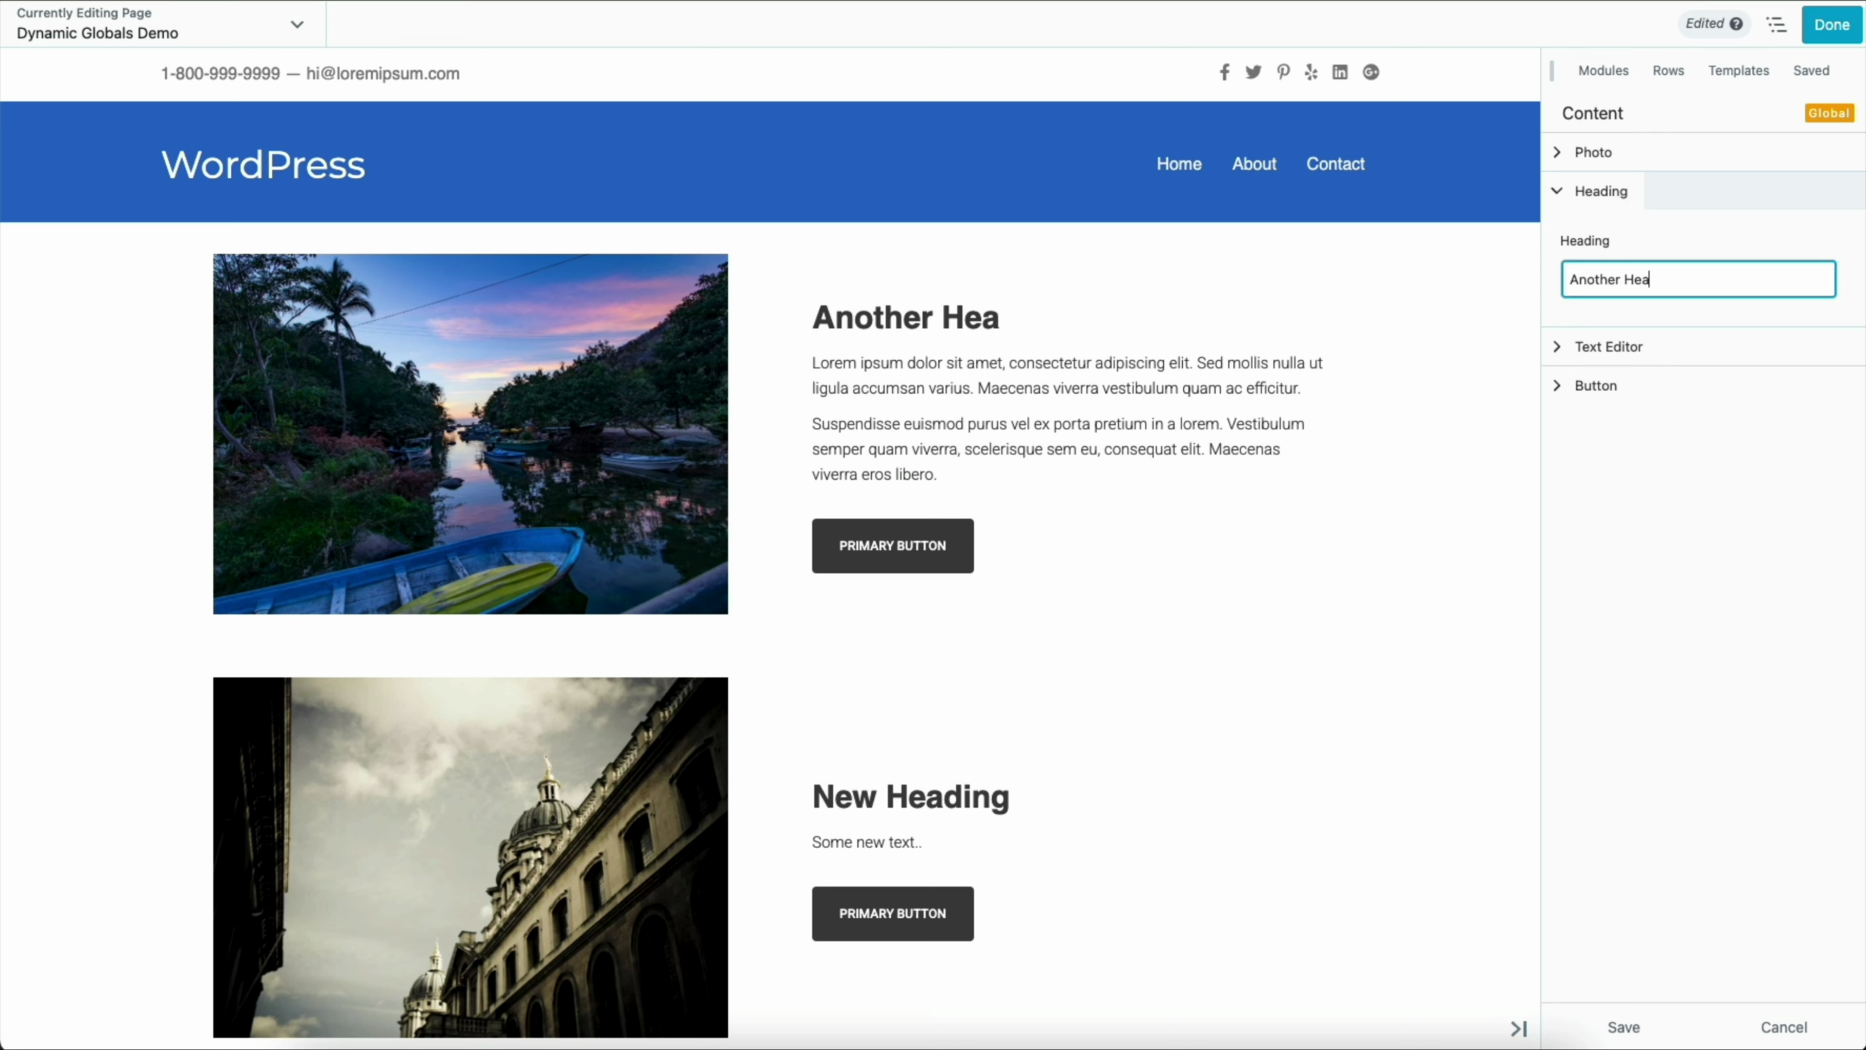
text(ding)
click(1625, 1022)
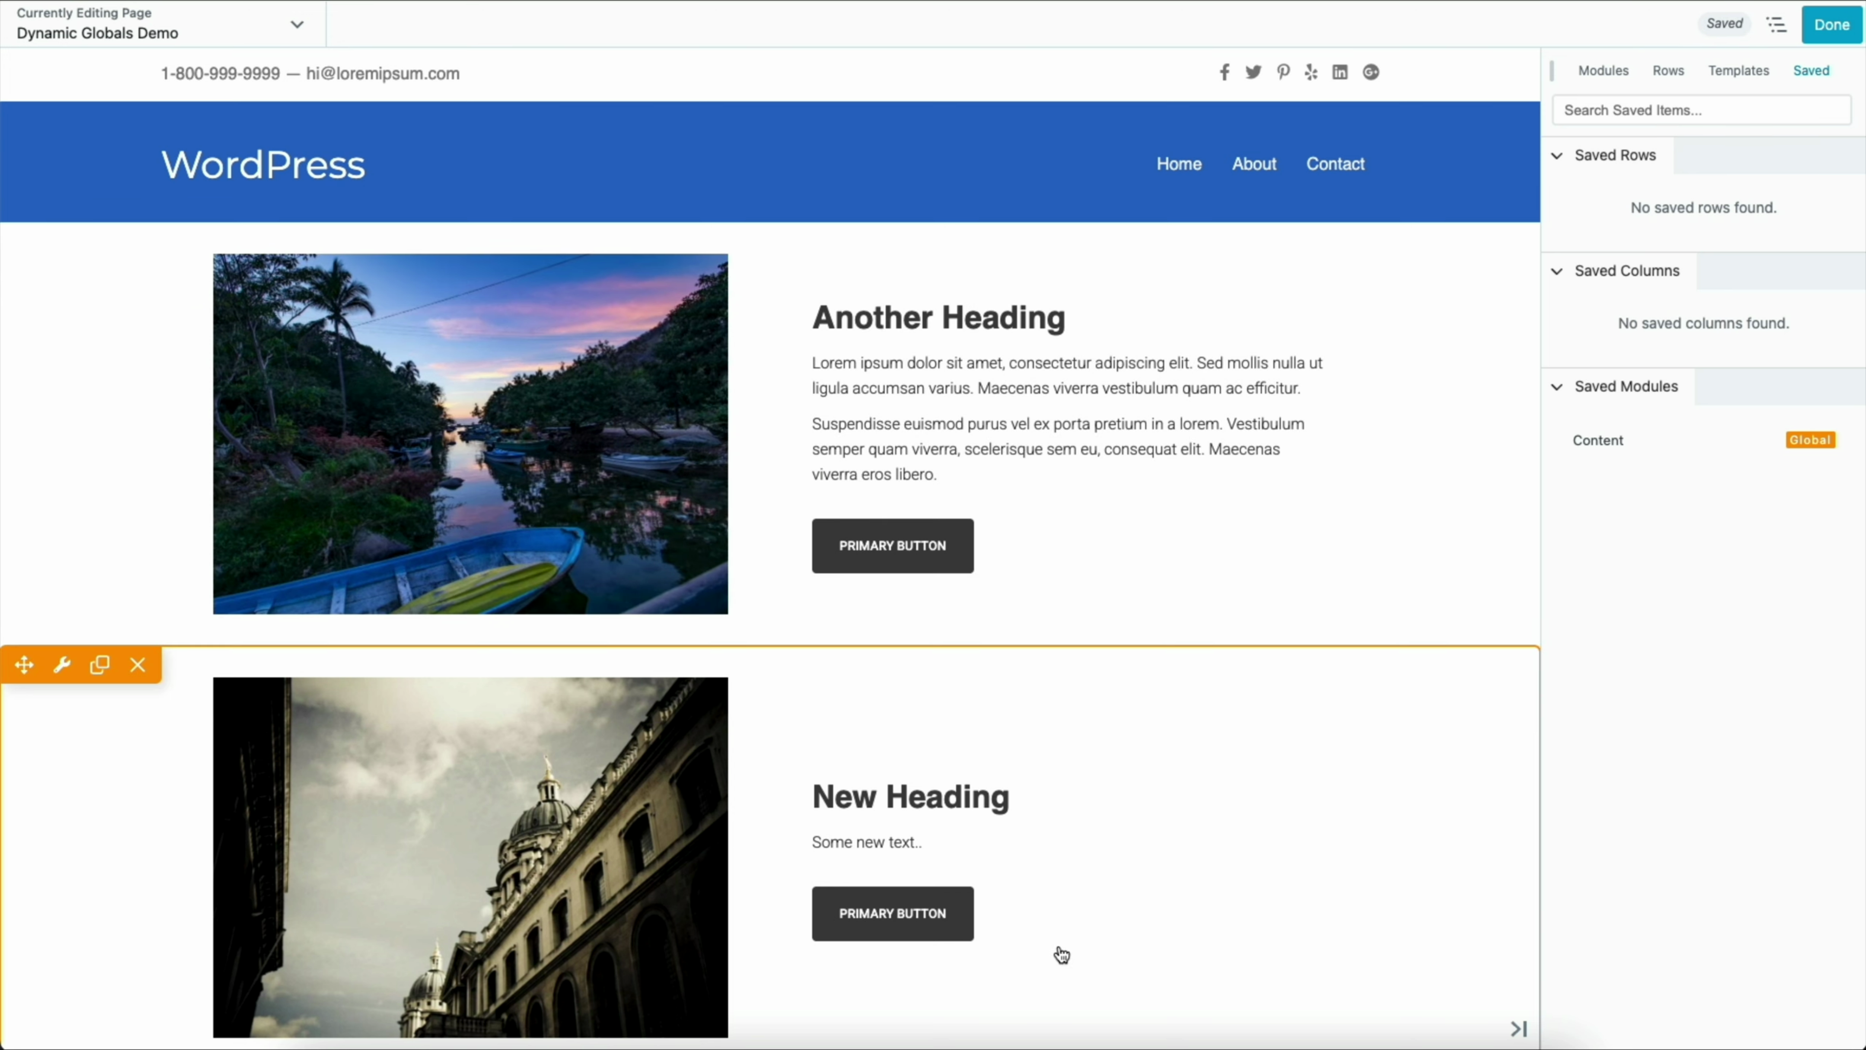
- Edit the saved Content module to give its outermost box a light gray background, rgb(230, 230, 230), and publish the change
scroll(1114, 510, down, 1)
scroll(1116, 510, down, 1)
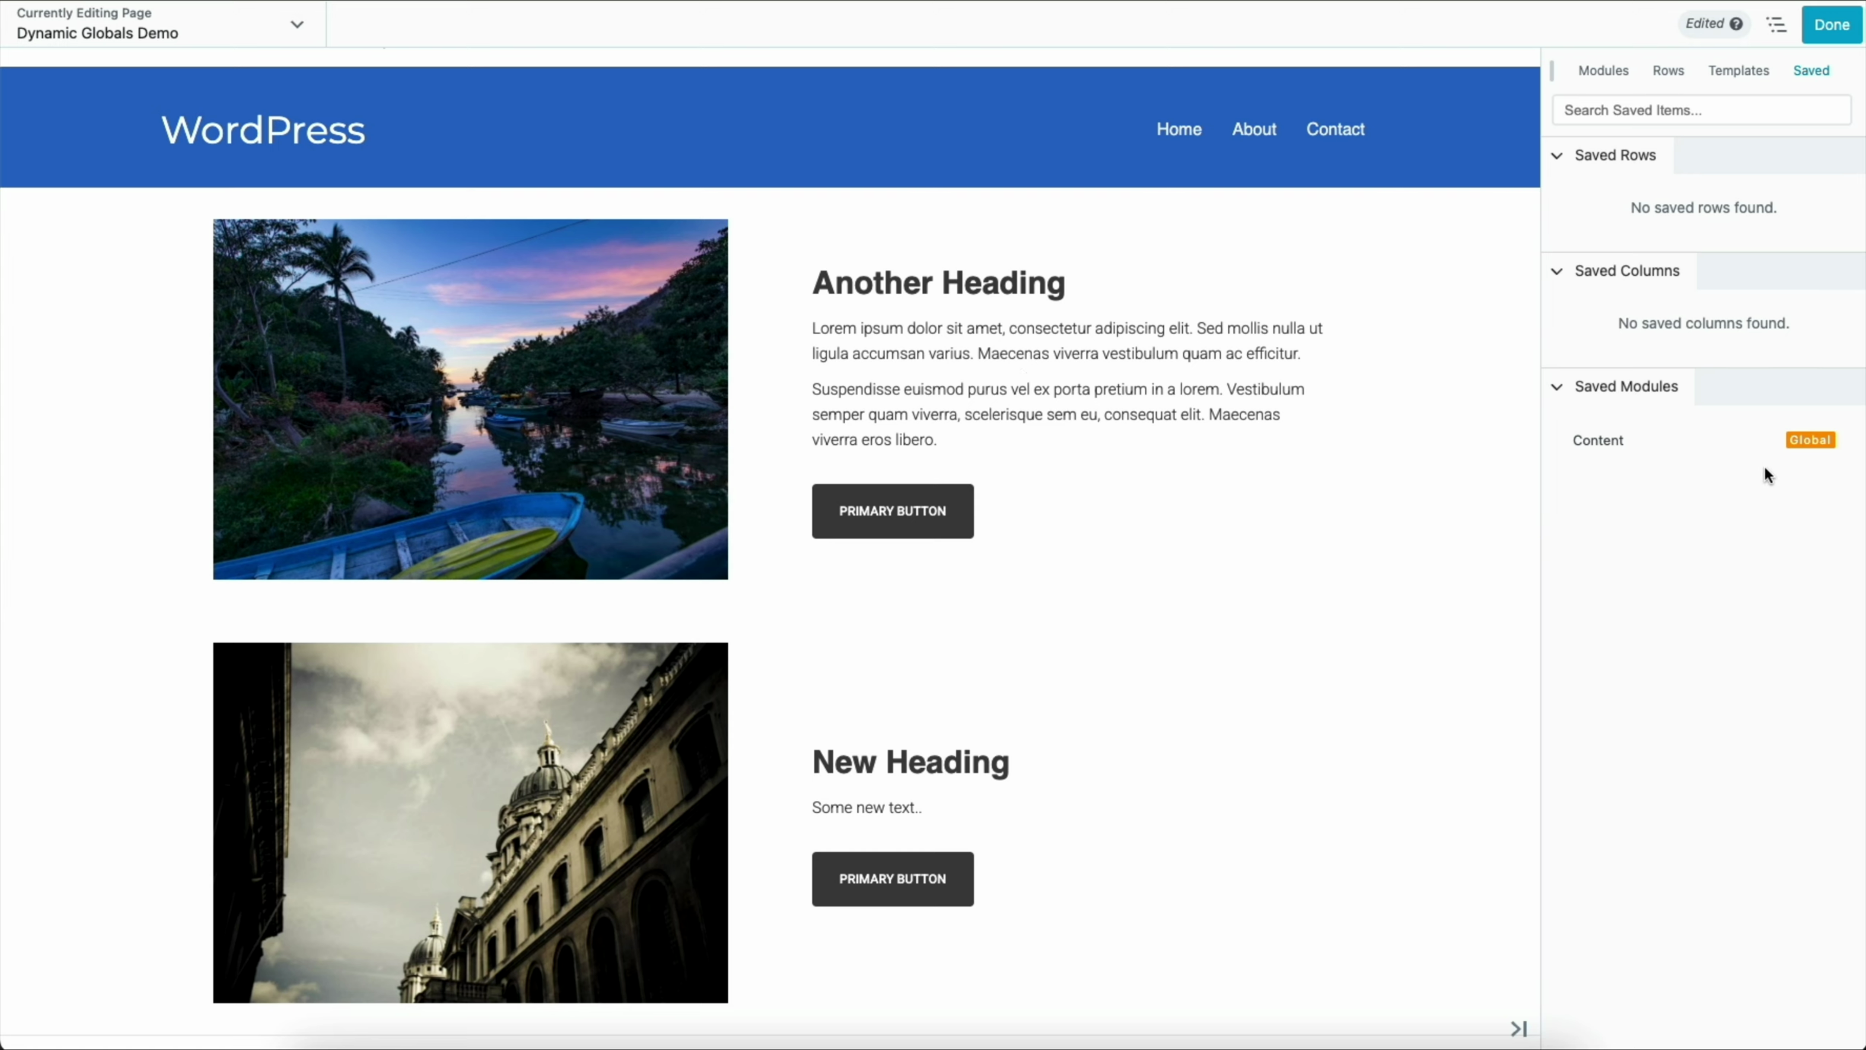
mouse_move(1763, 435)
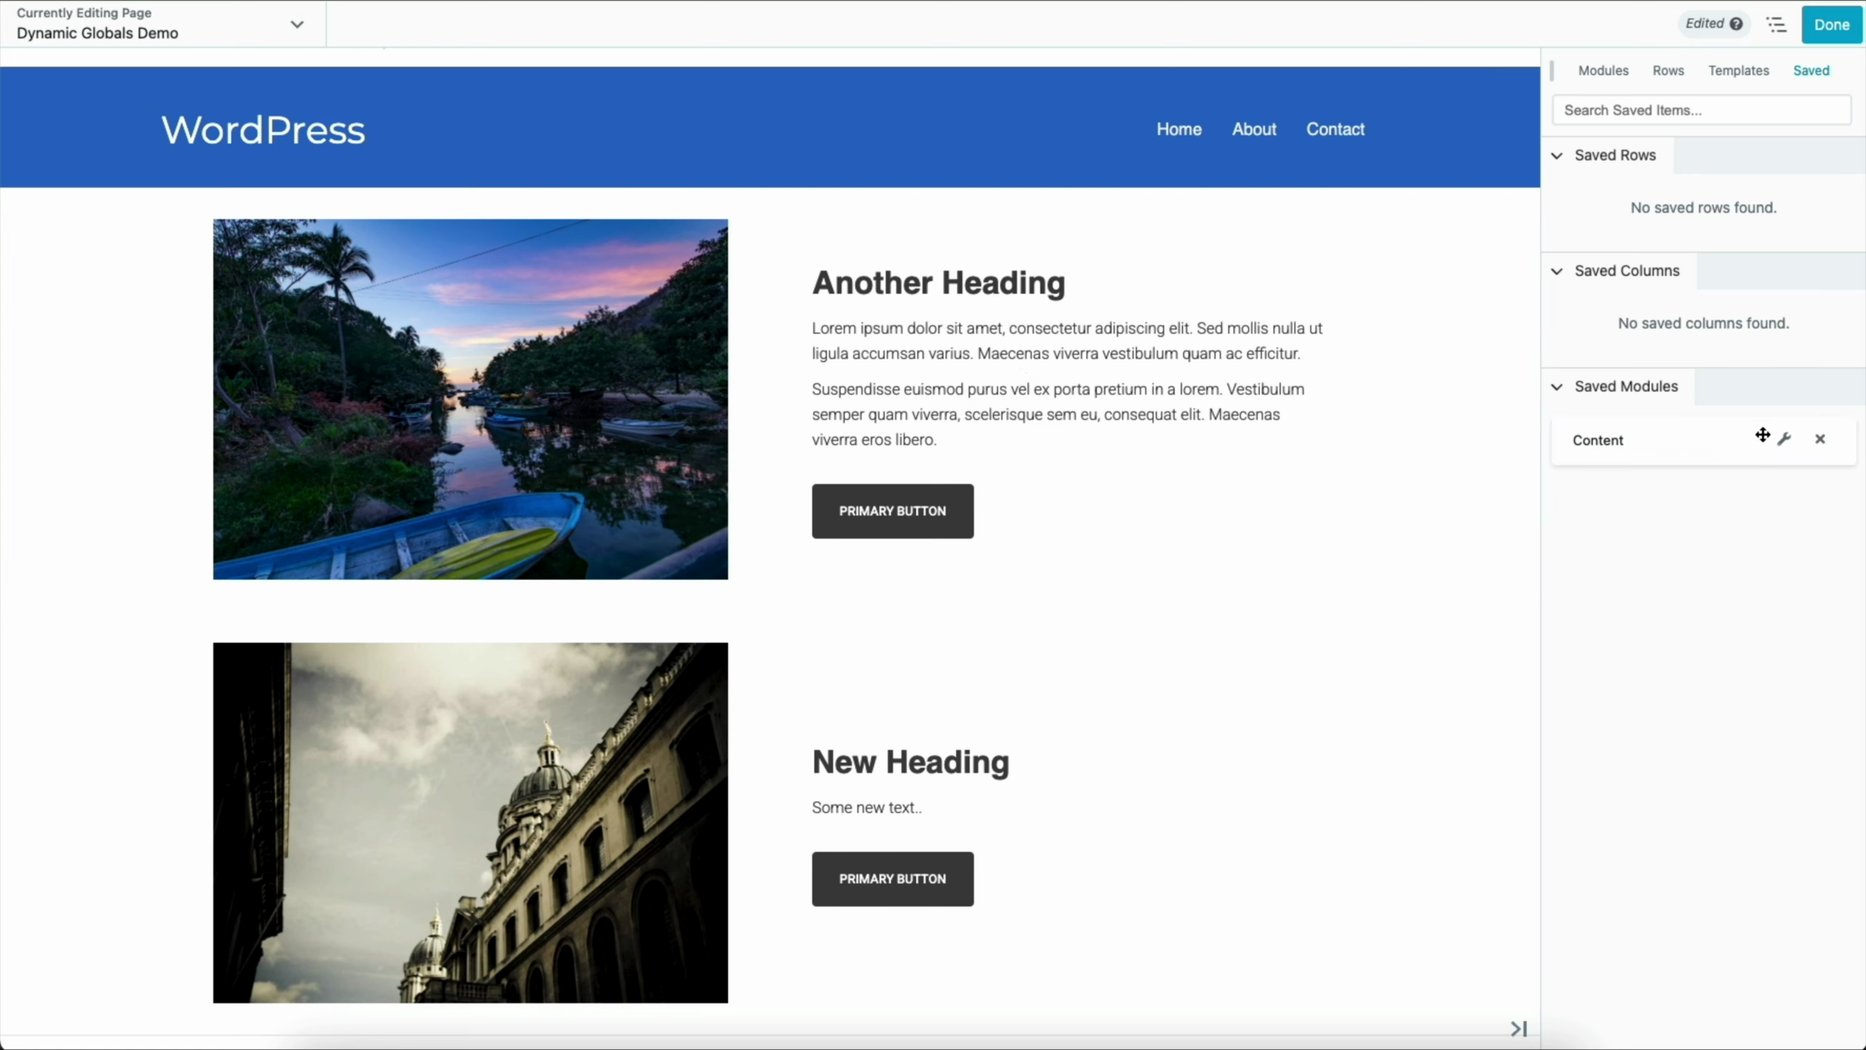
click(1786, 440)
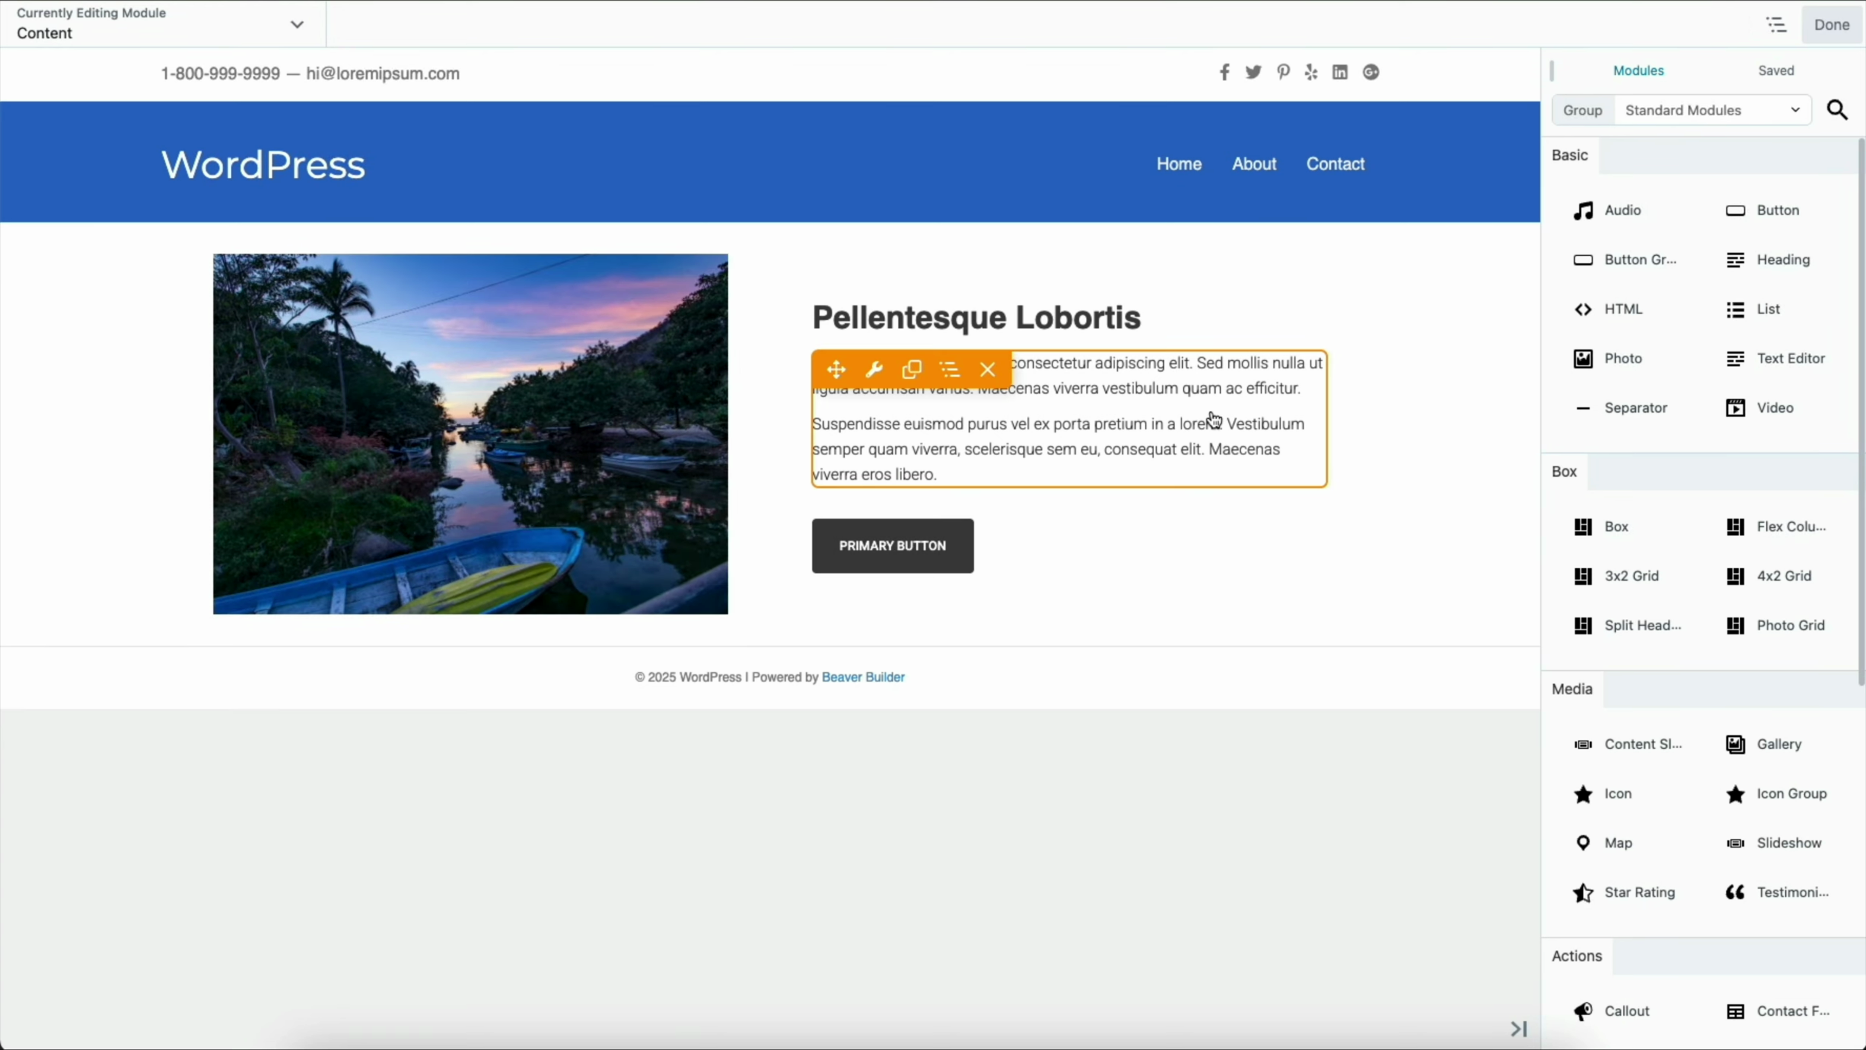
click(352, 273)
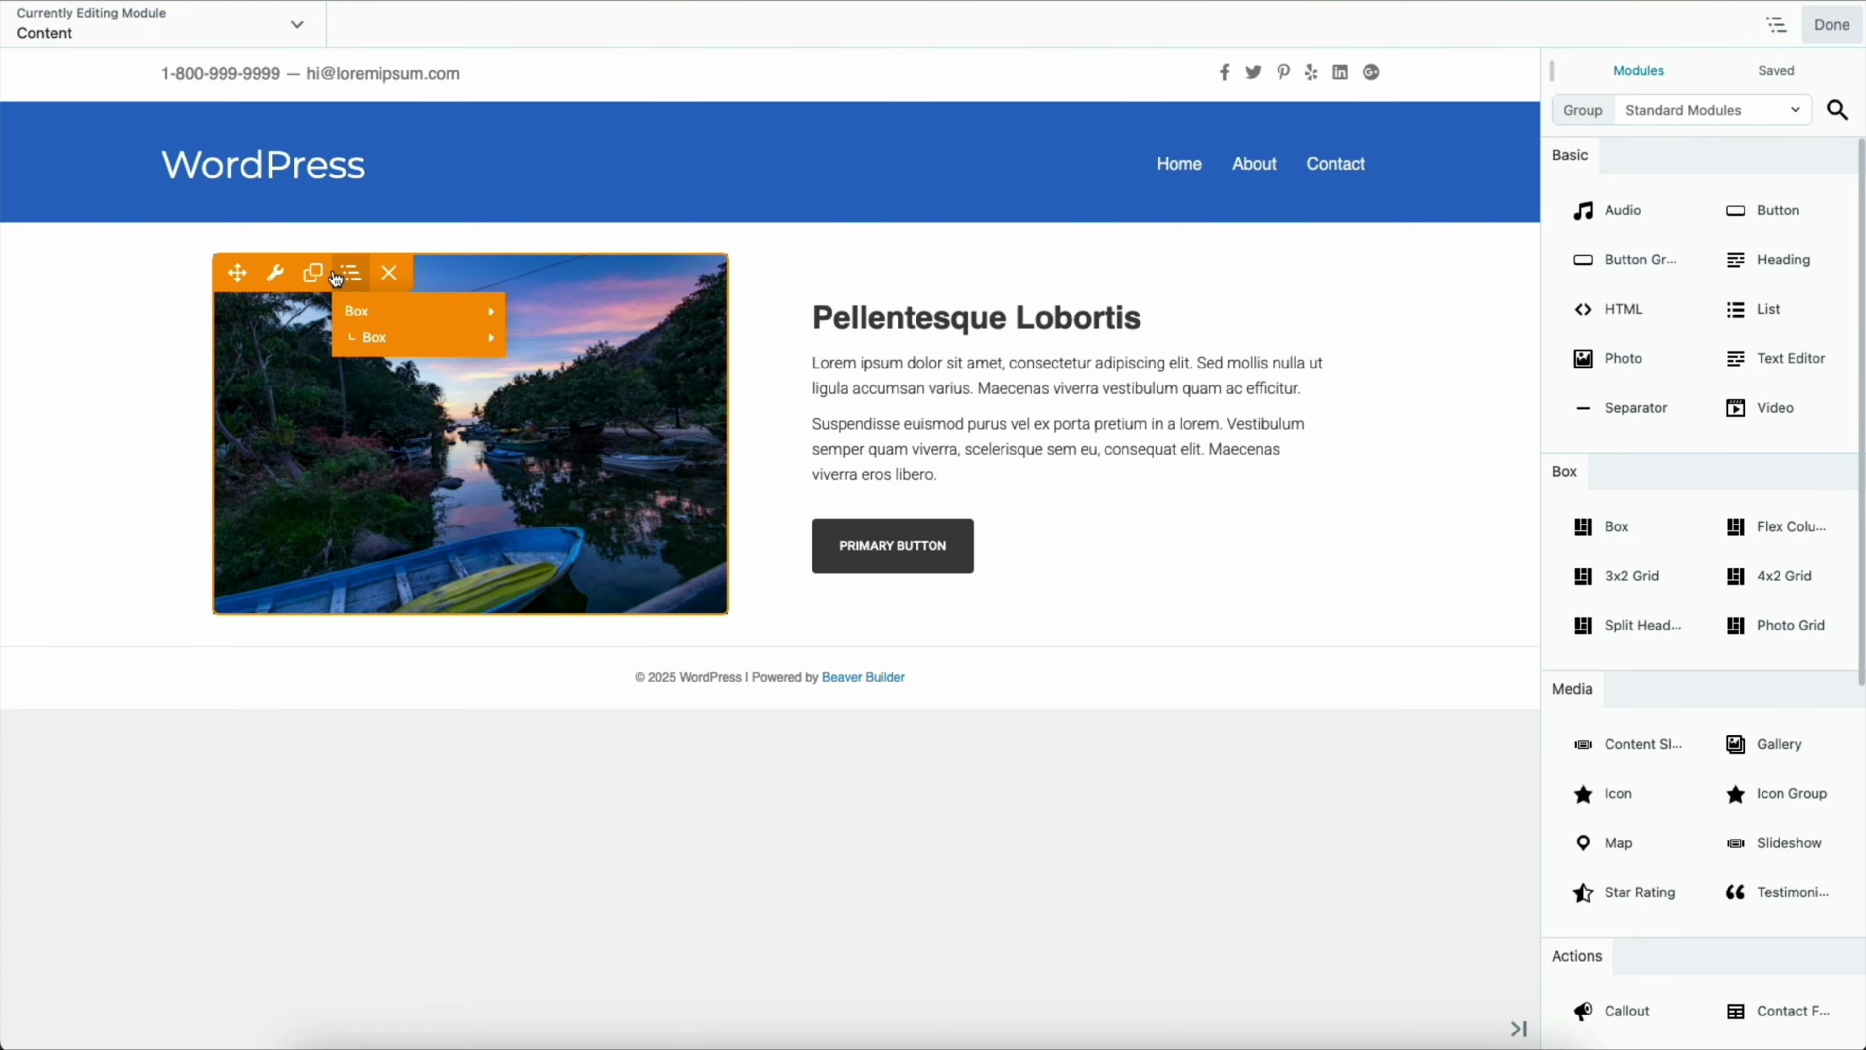
click(358, 307)
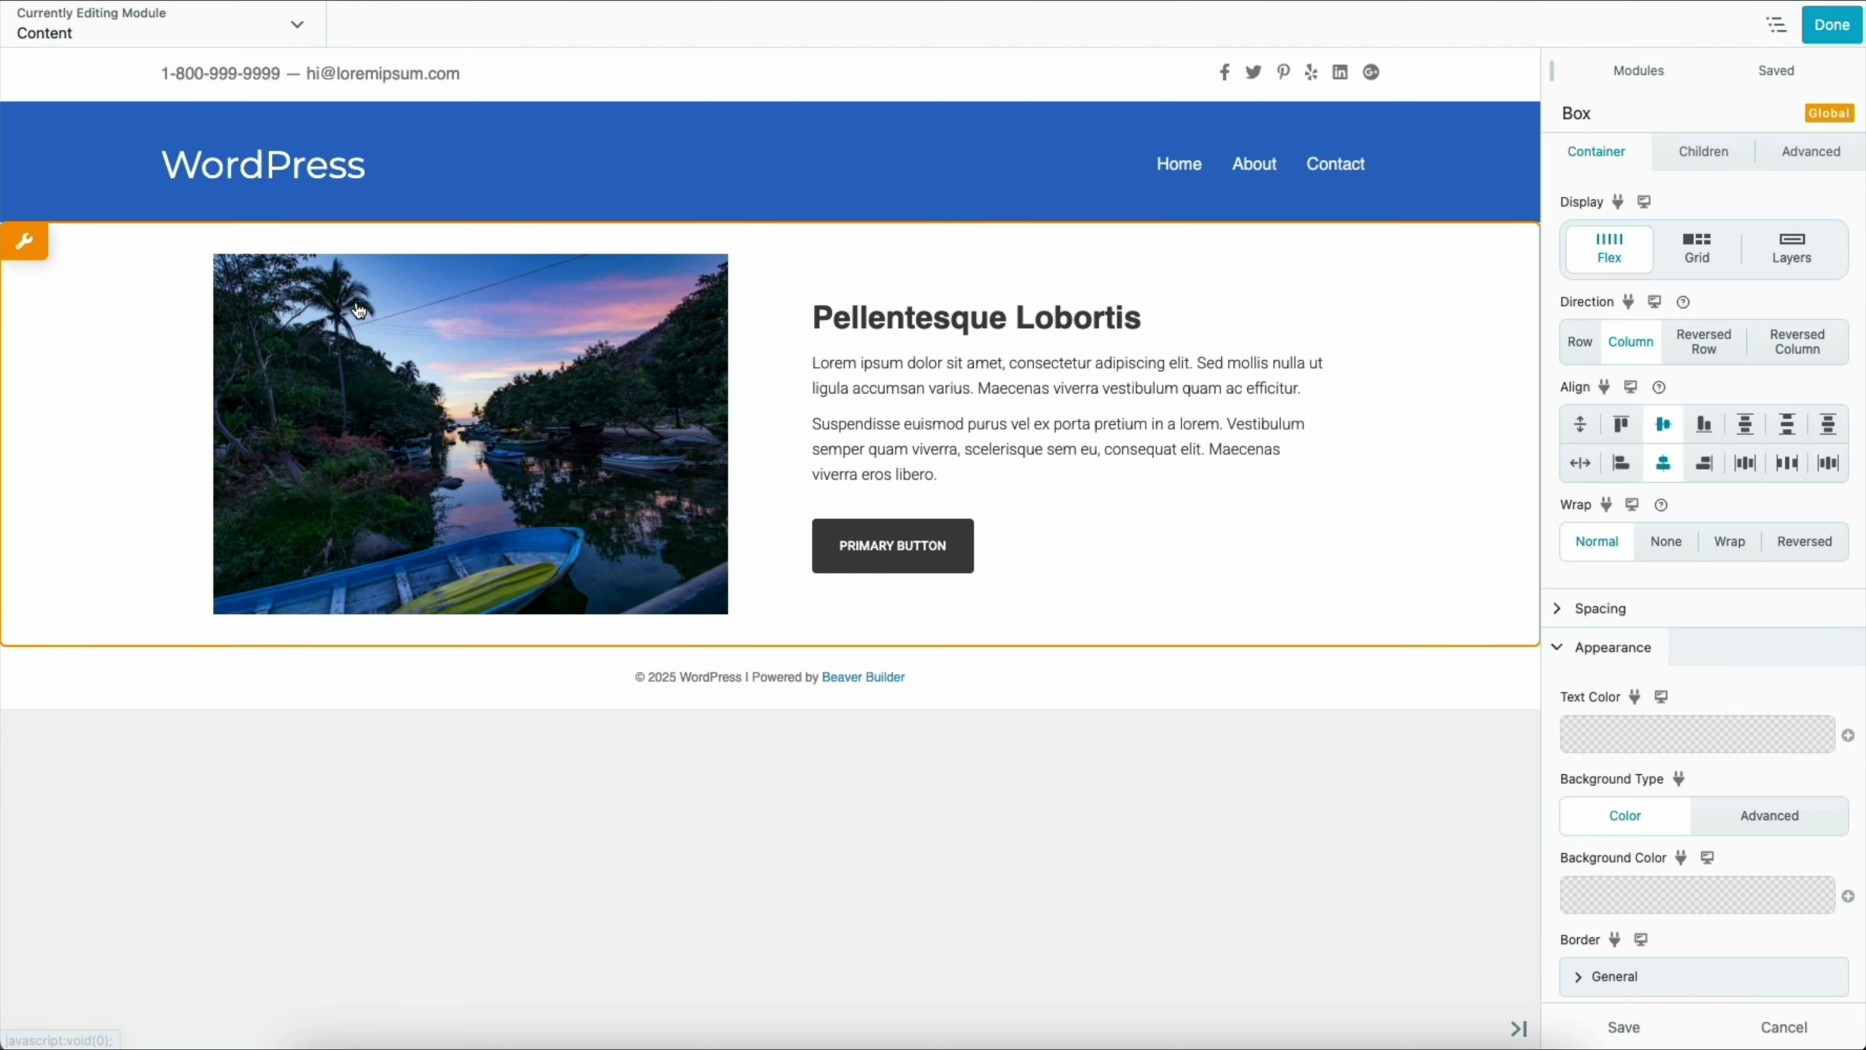
click(1650, 904)
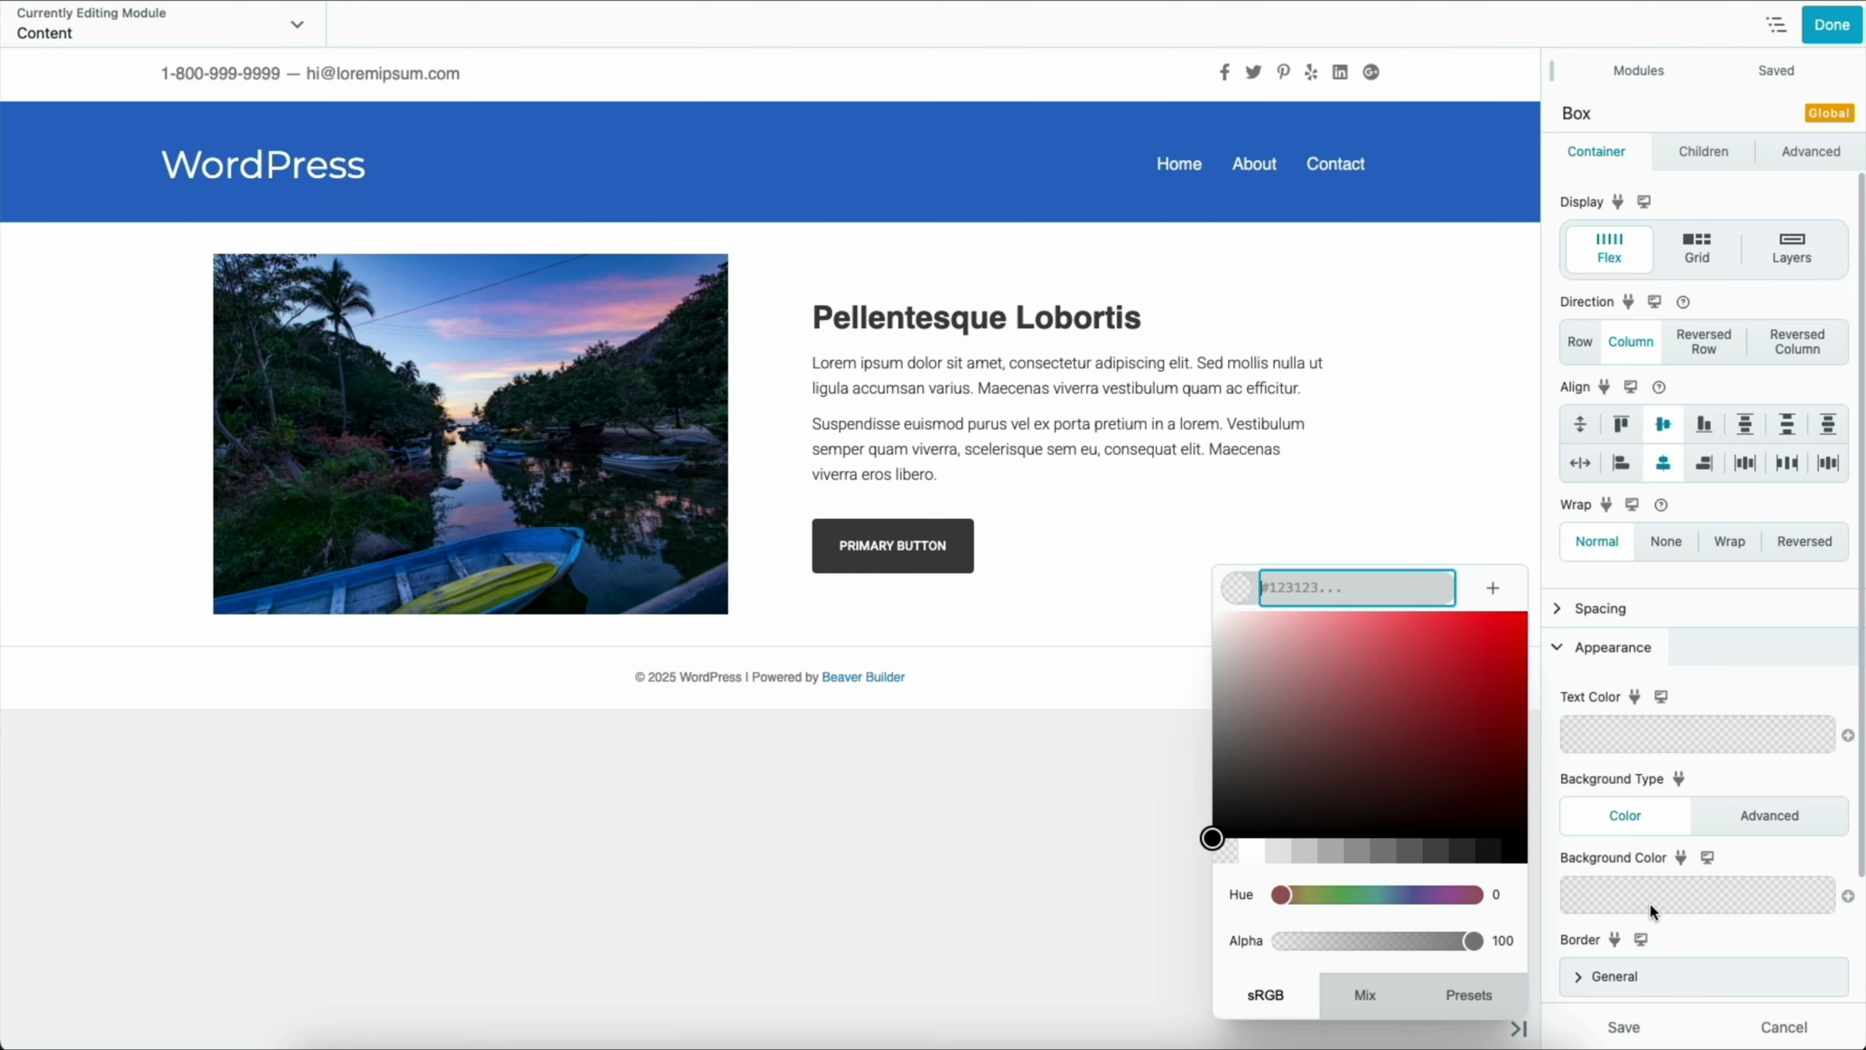
click(1279, 852)
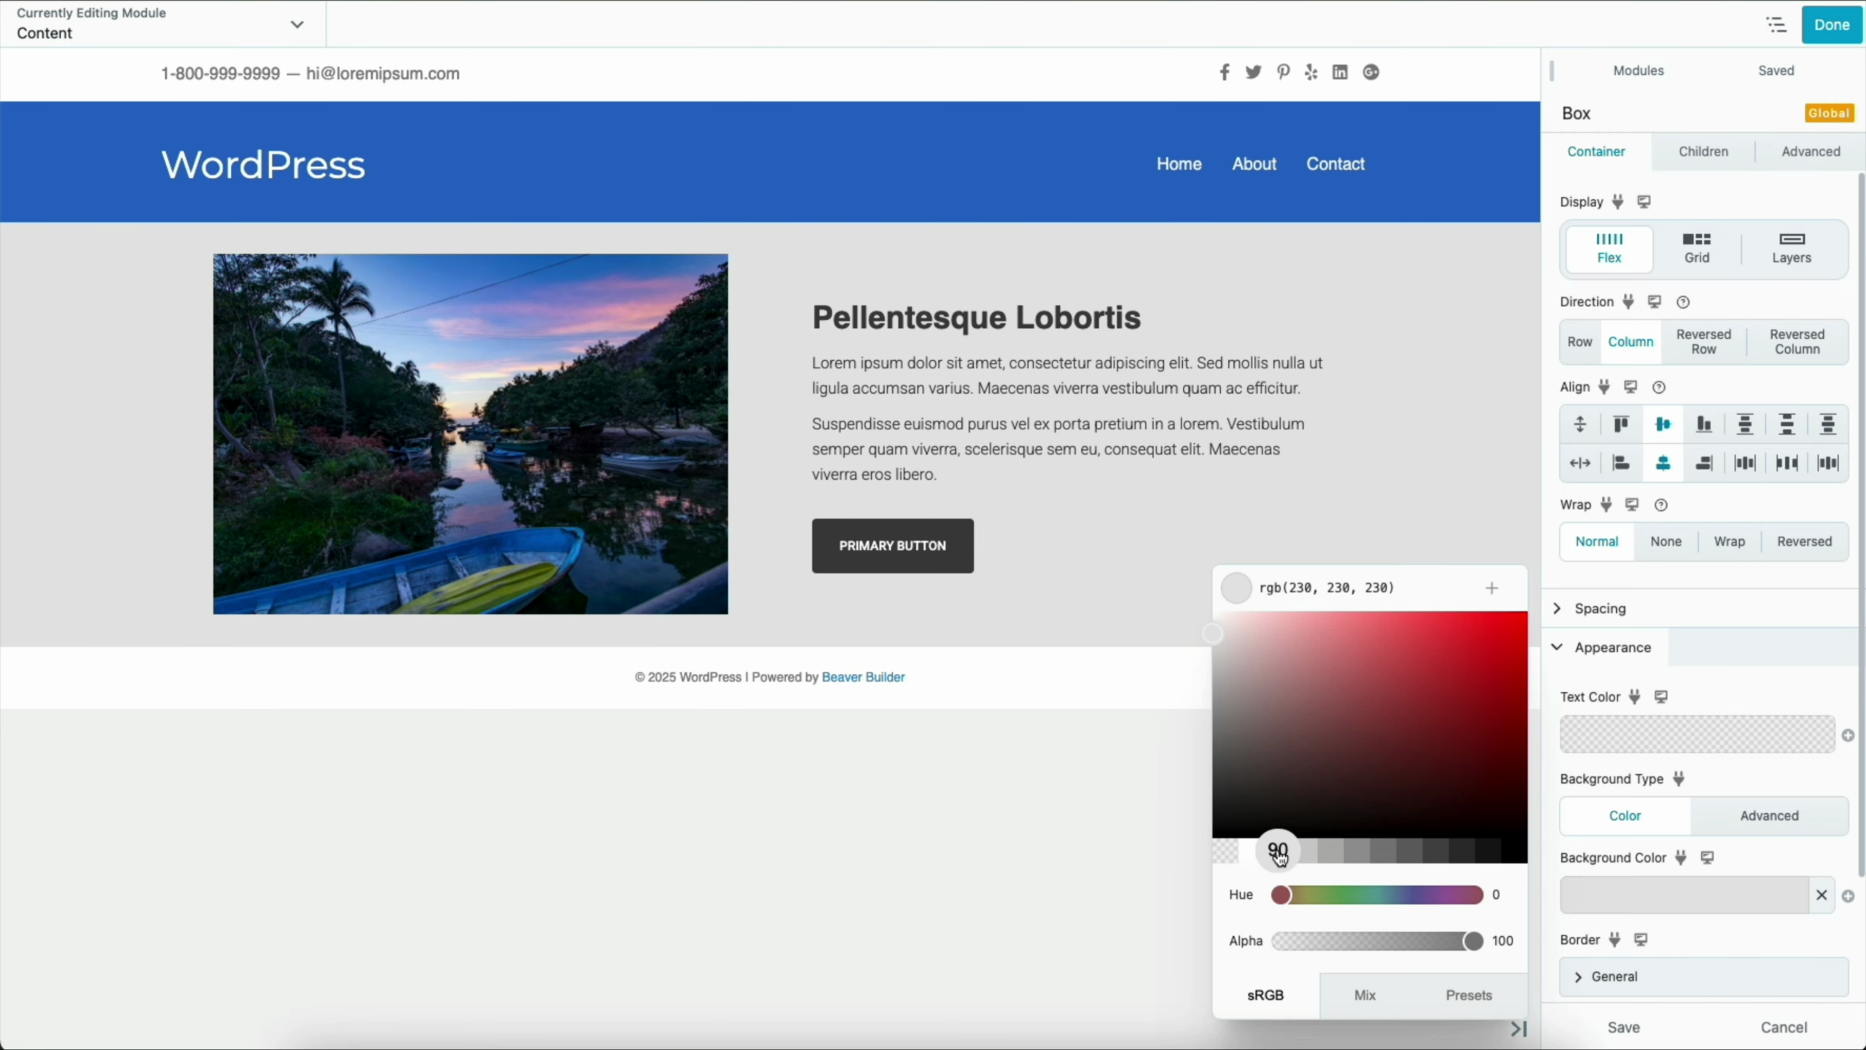
click(1672, 31)
click(1831, 24)
click(1750, 22)
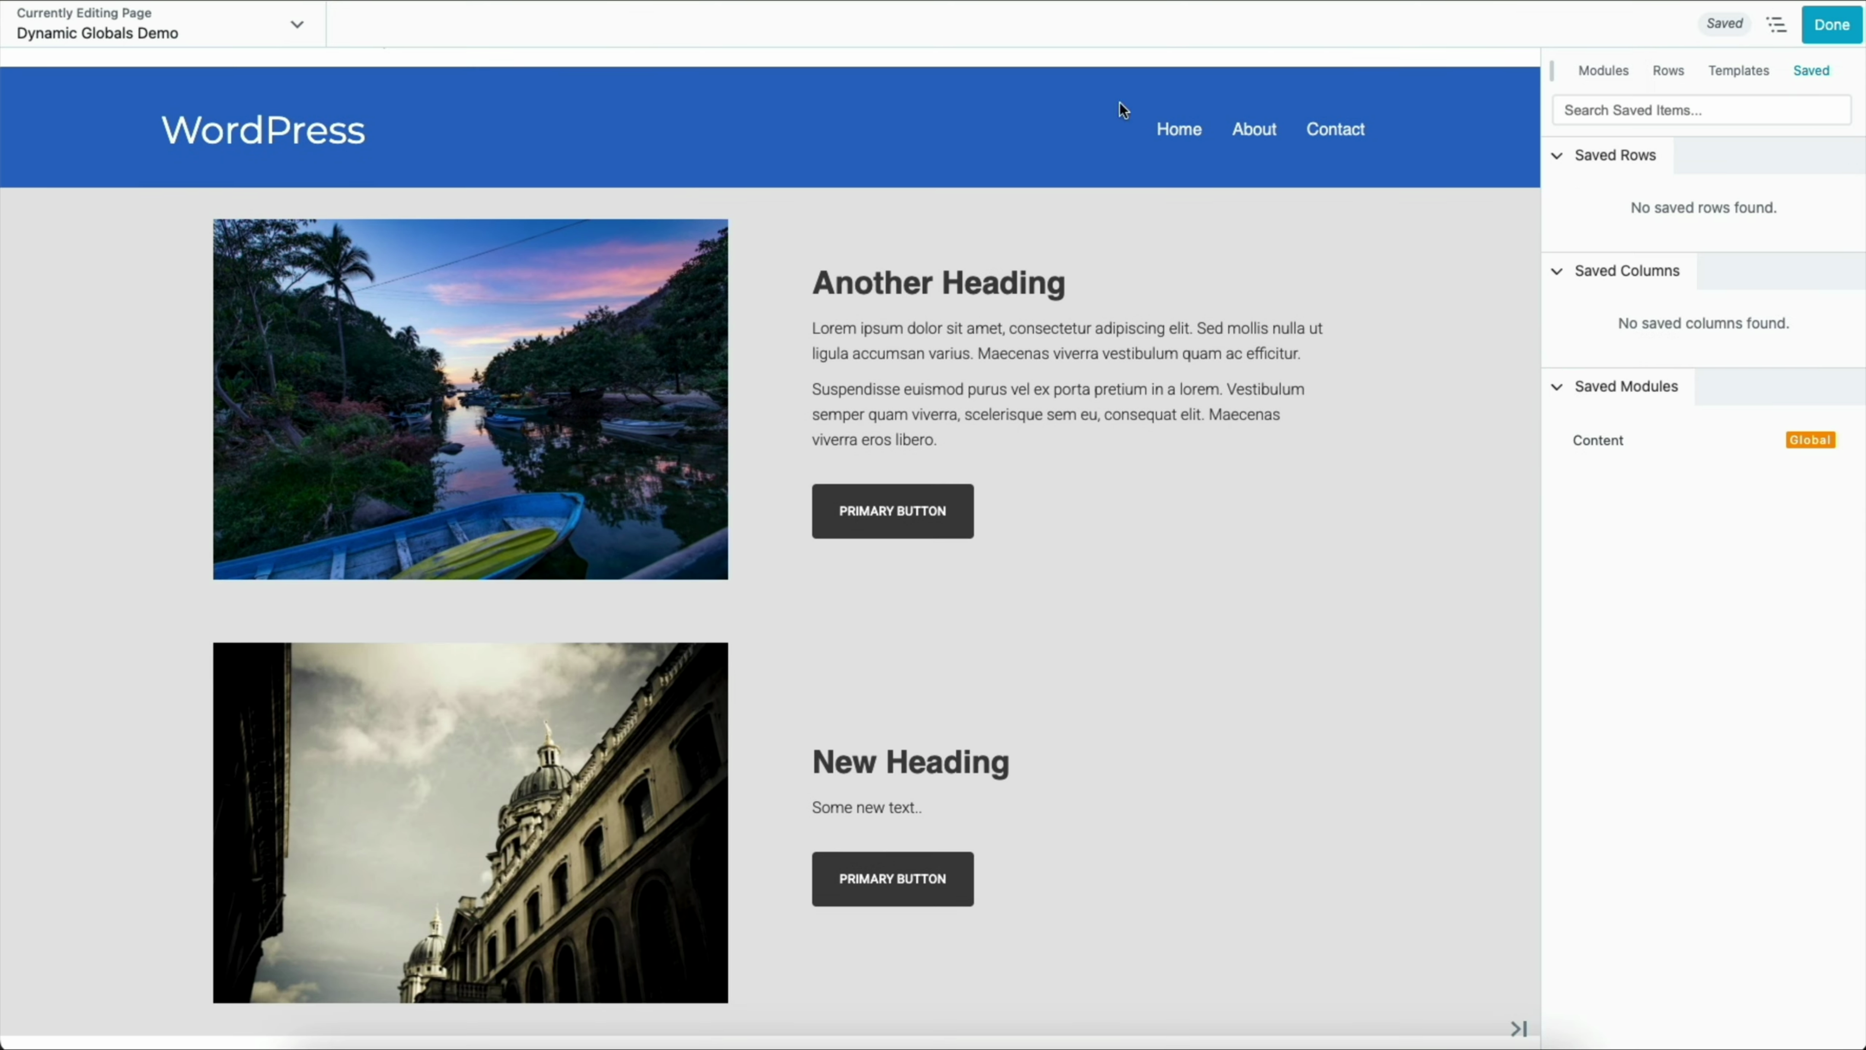